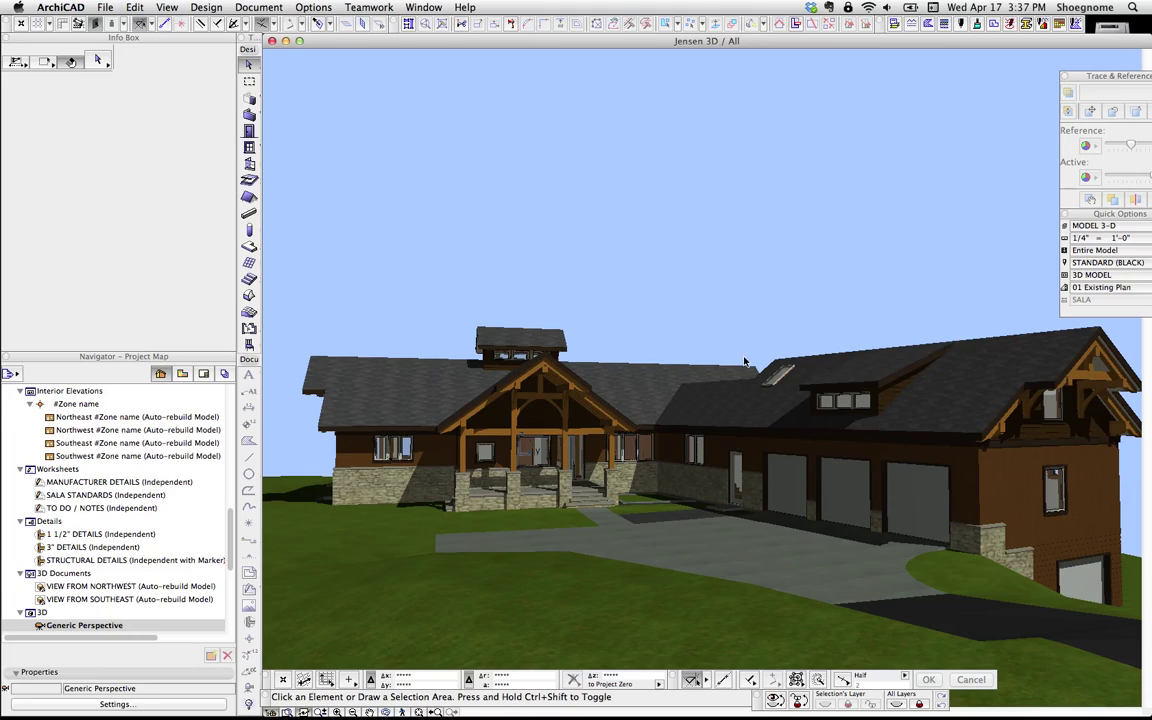
Pan, orbit and zoom ArchiCAD's 3D view to inspect the porch's stone walls.
mouse_move(746, 366)
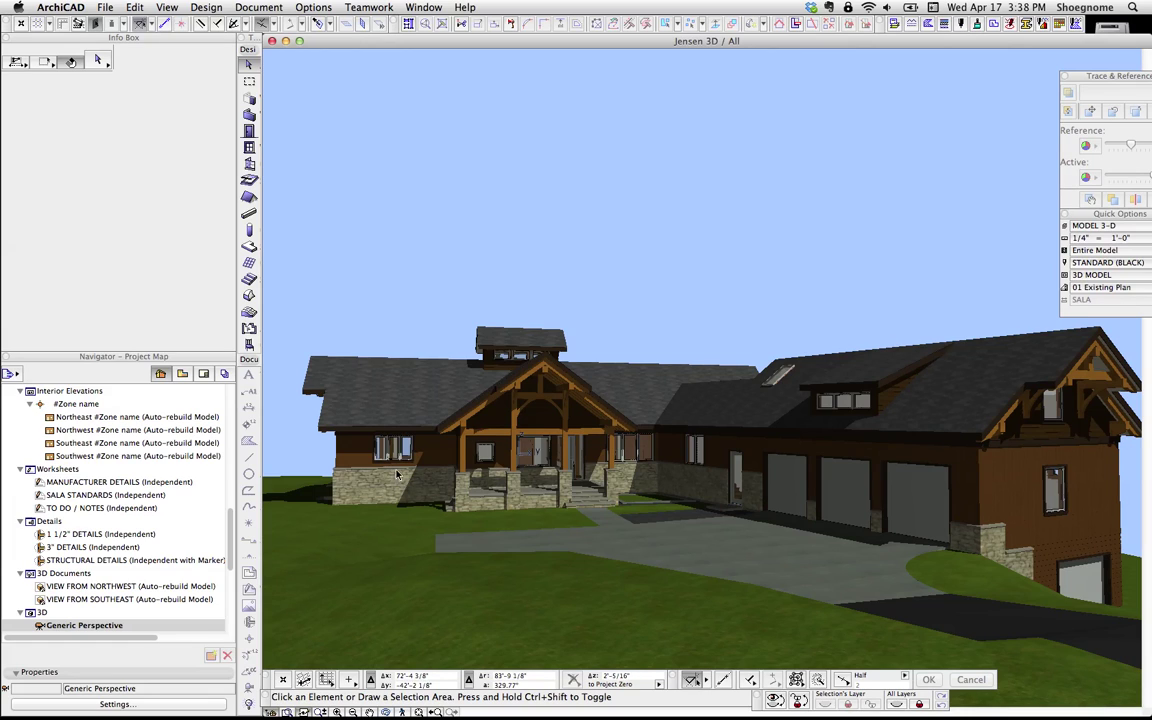
scroll(404, 327, up, 6)
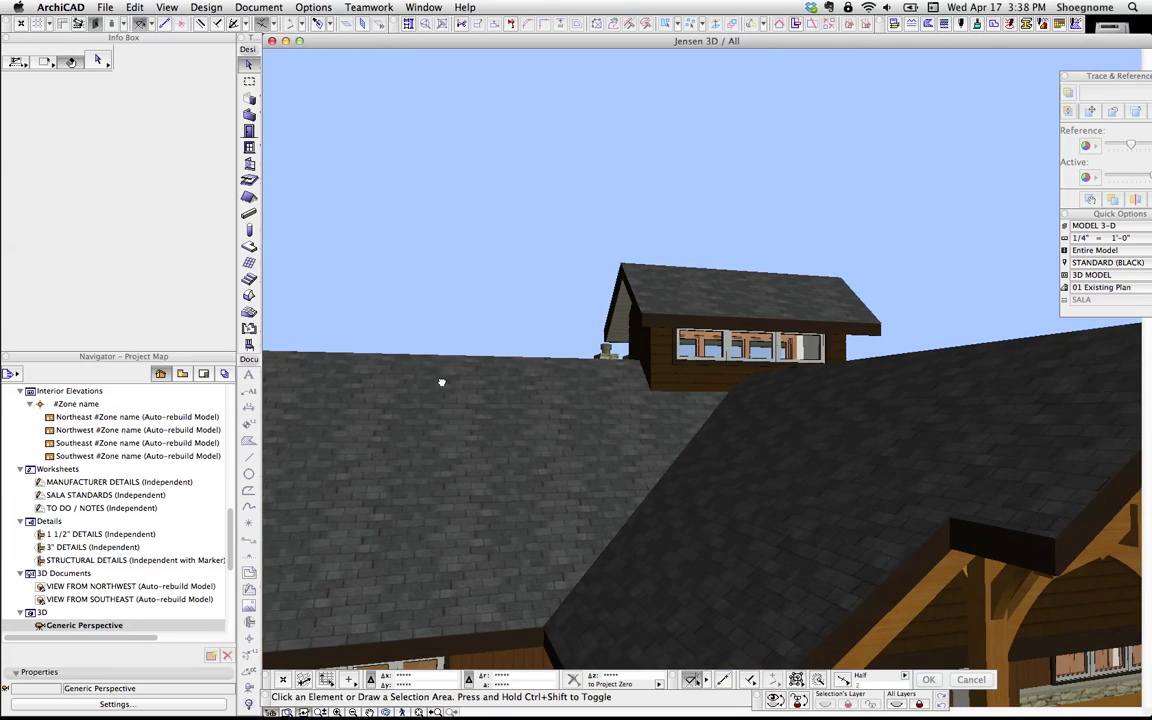
middle_drag(441, 382, 447, 242)
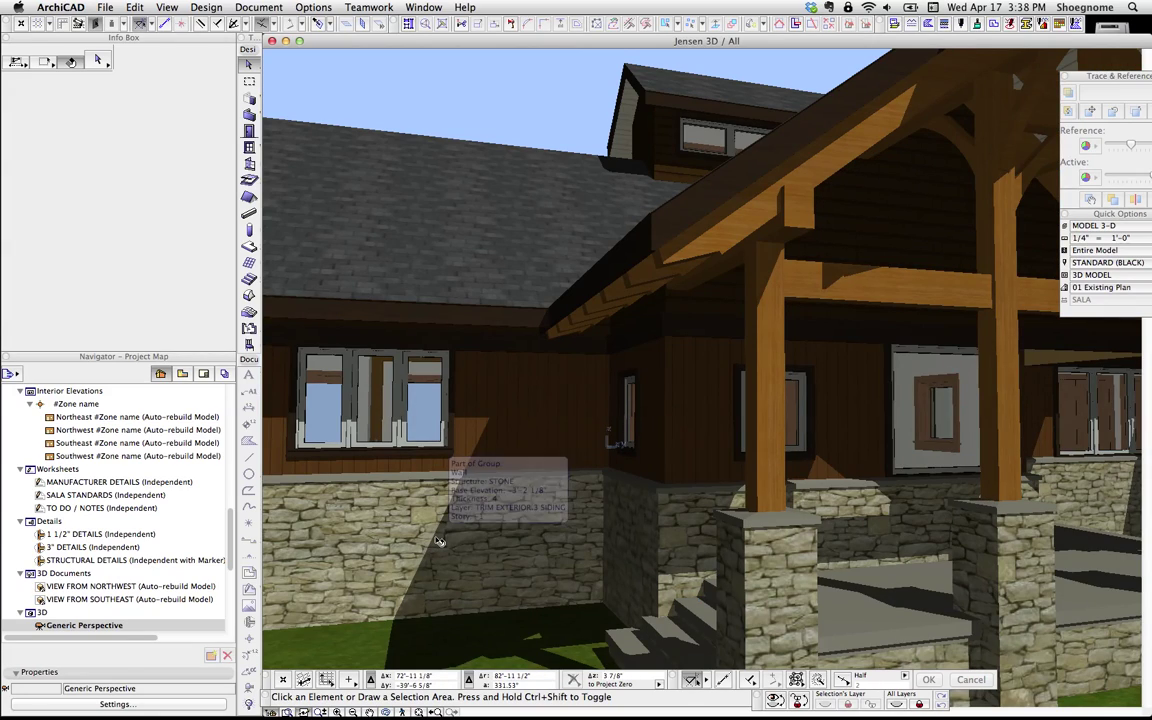
shift+middle_drag(426, 477, 511, 493)
scroll(511, 493, down, 10)
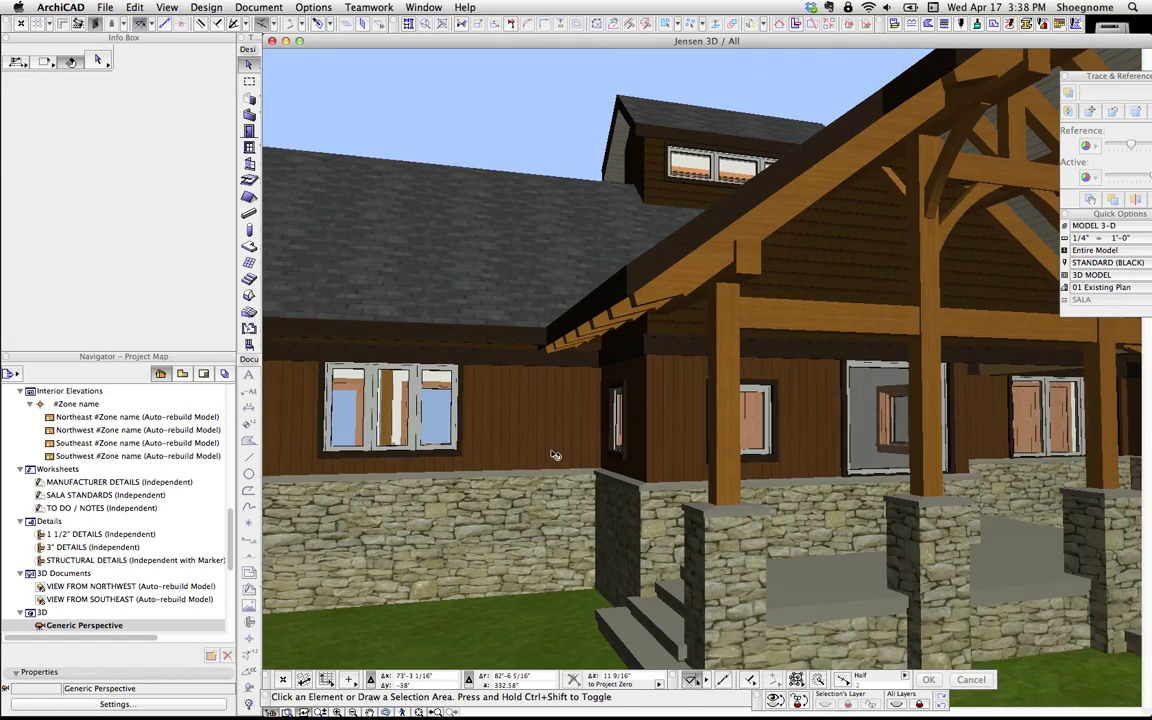
scroll(620, 453, down, 4)
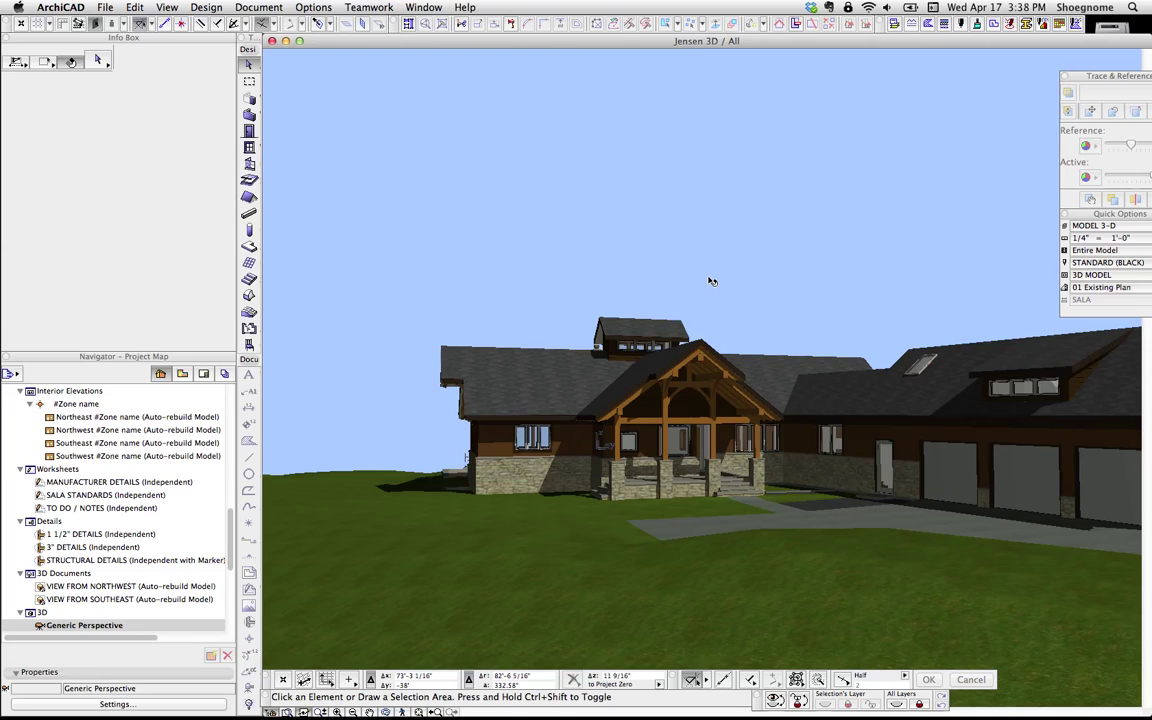
Export SketchUp's stone-textured cube as a COLLADA (*.dae) 3D model to the Desktop.
mouse_move(683, 706)
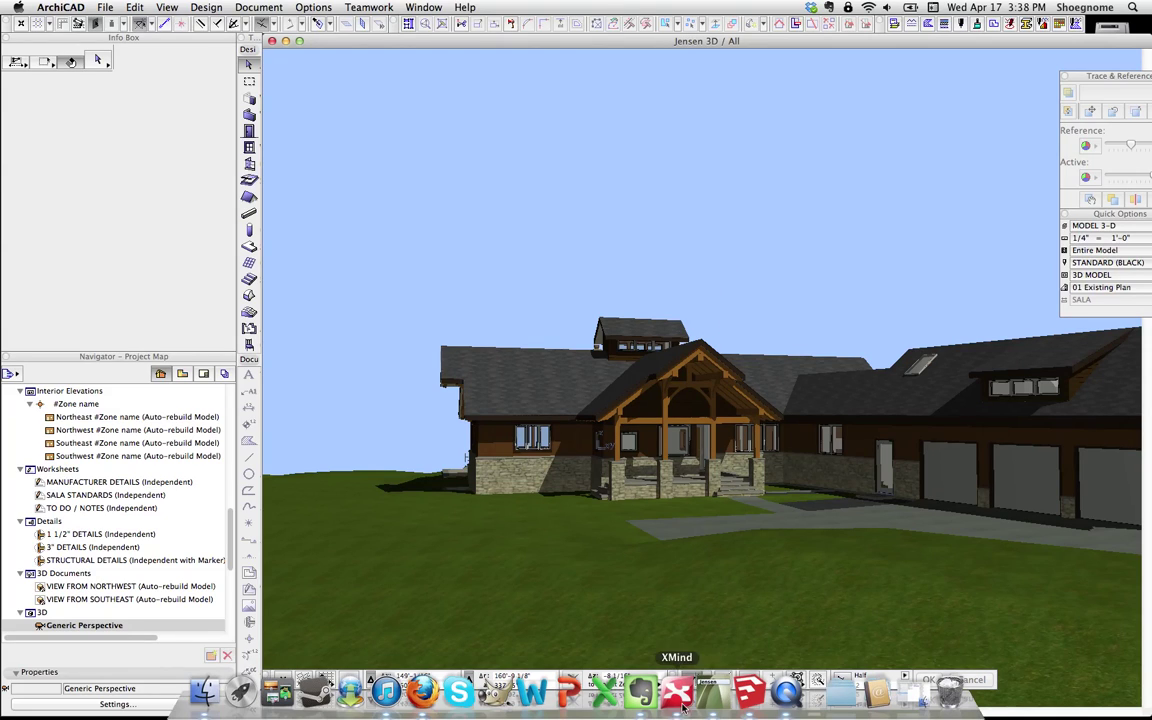
click(750, 692)
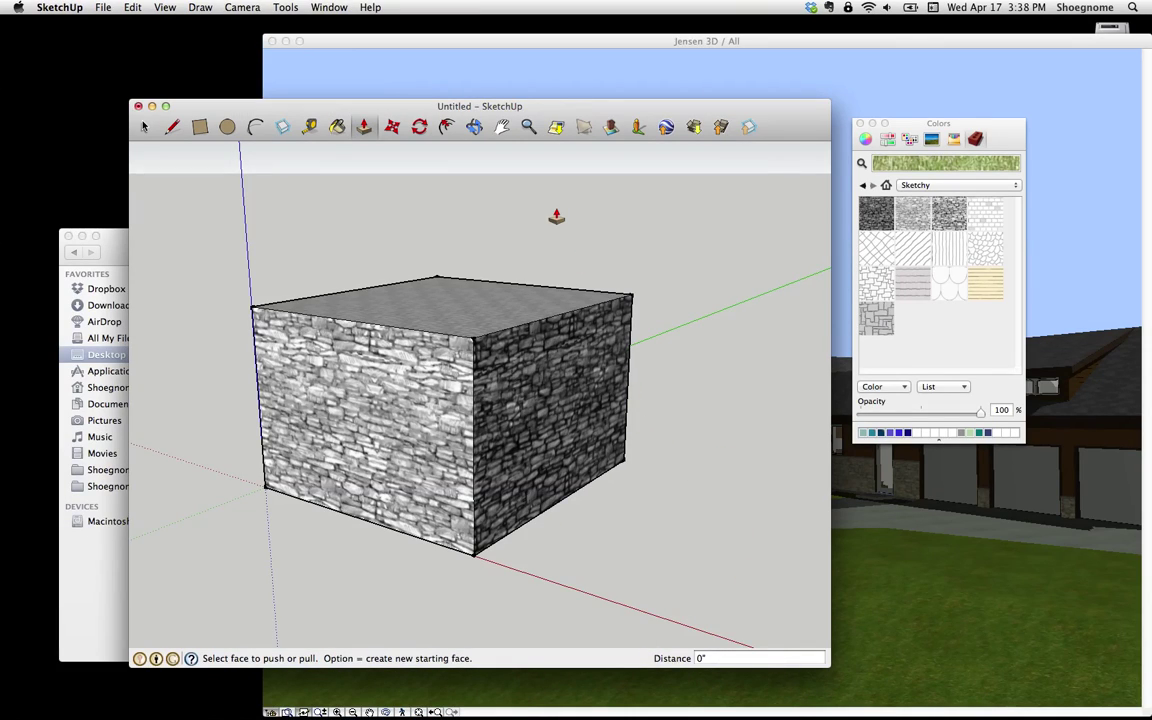
drag(508, 104, 515, 66)
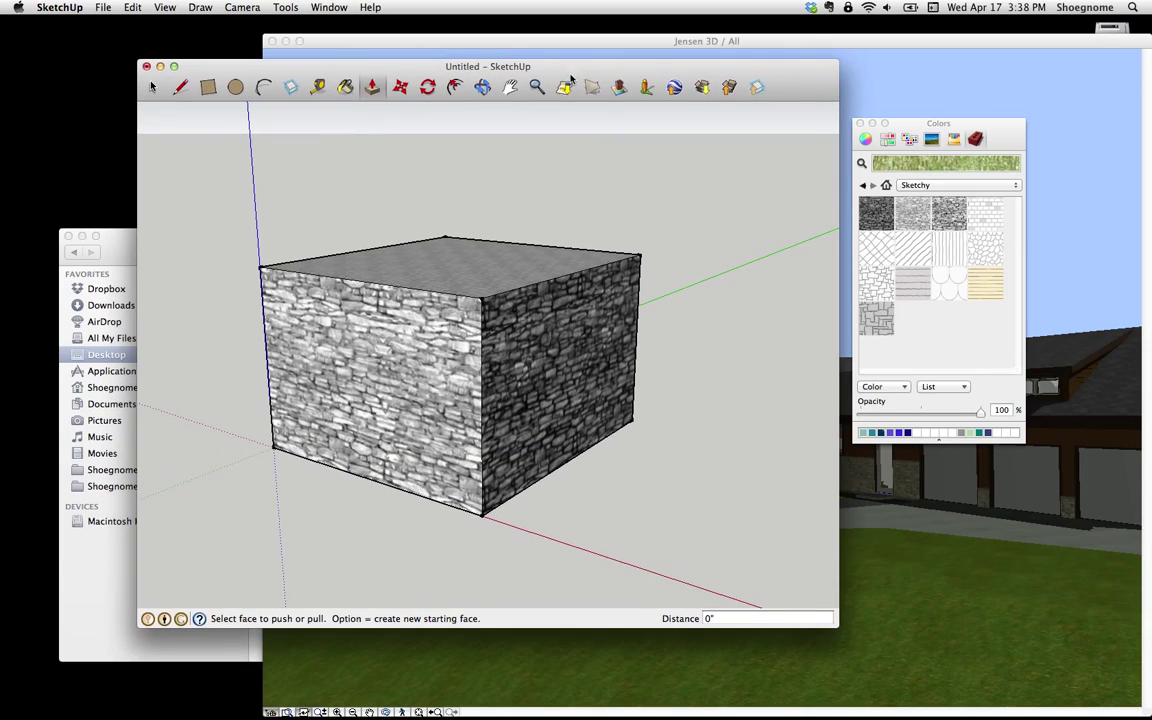
click(102, 8)
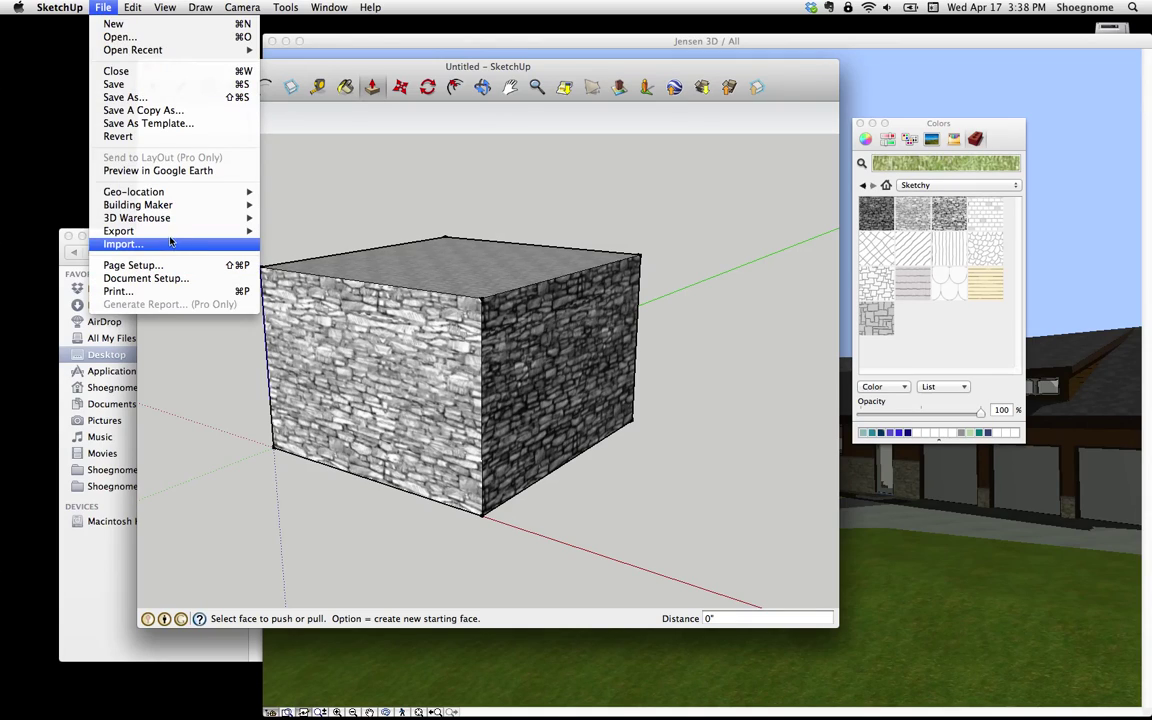
mouse_move(158, 230)
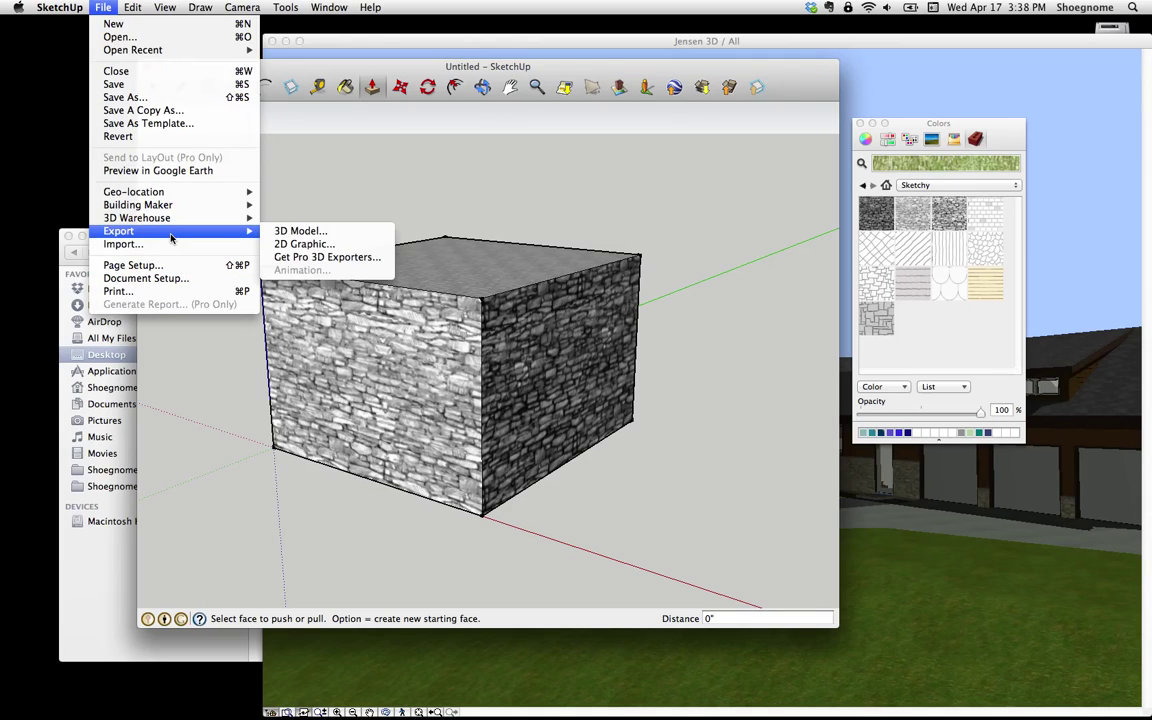
click(300, 231)
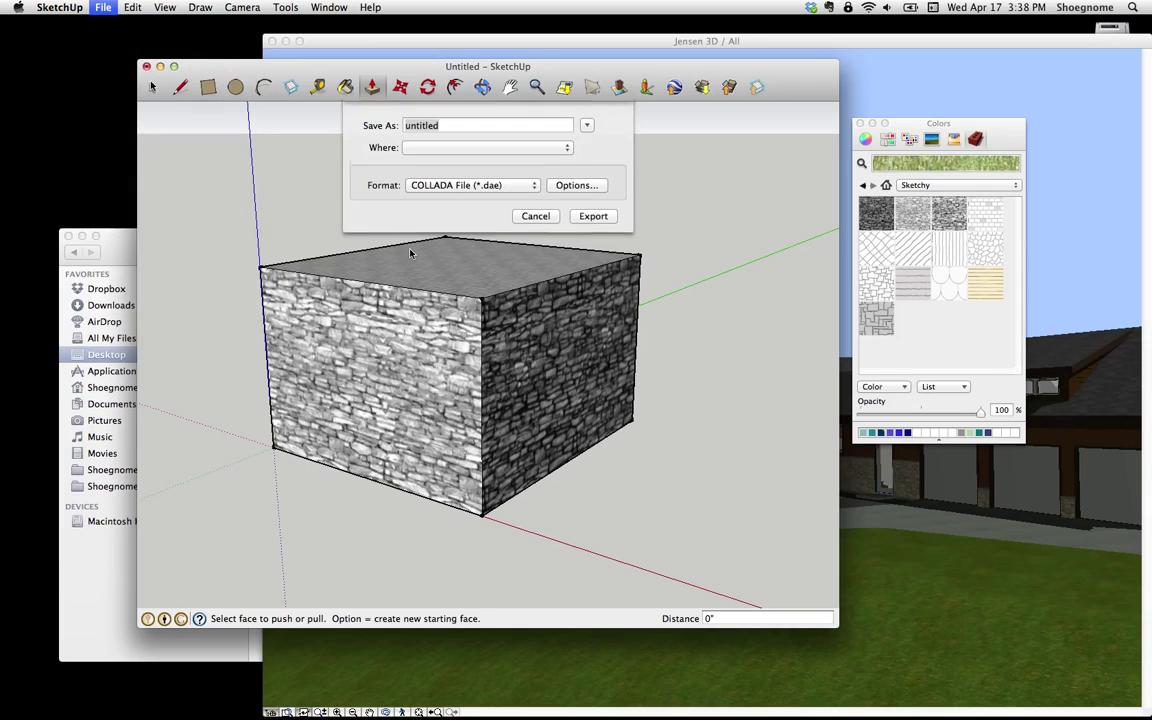
click(430, 186)
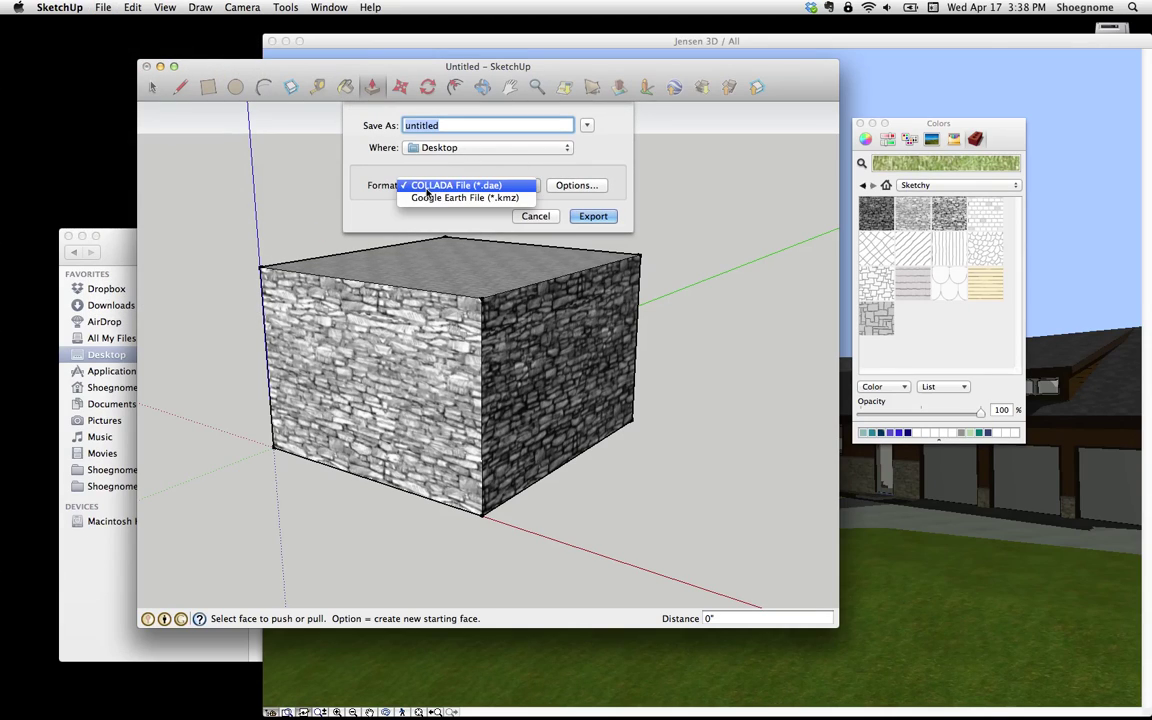
click(497, 184)
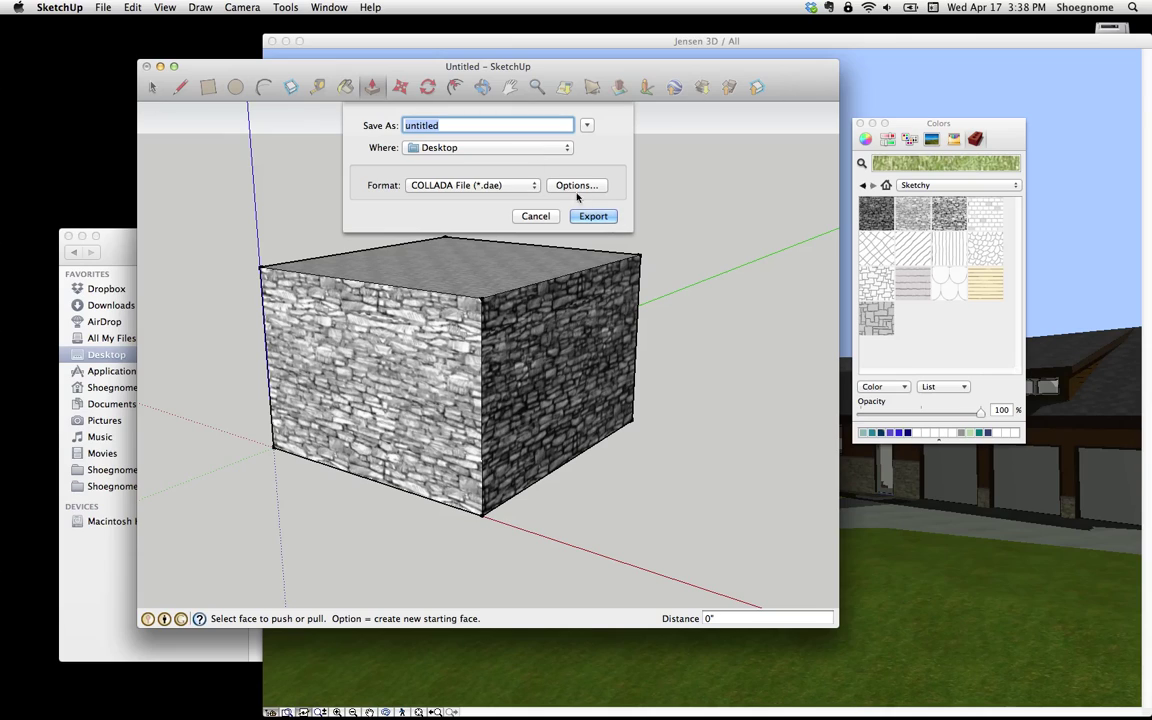
click(593, 216)
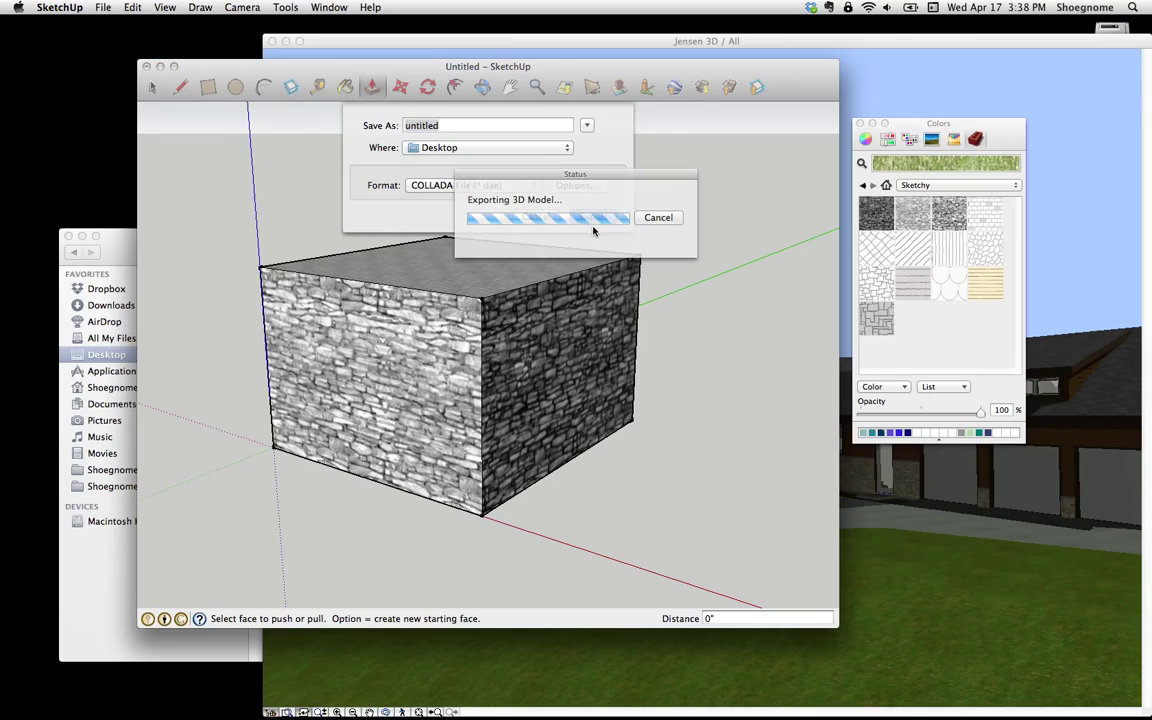
Open the Desktop's untitled folder, preview the sketch-stone JPG textures, then go back to SketchUp.
mouse_move(423, 714)
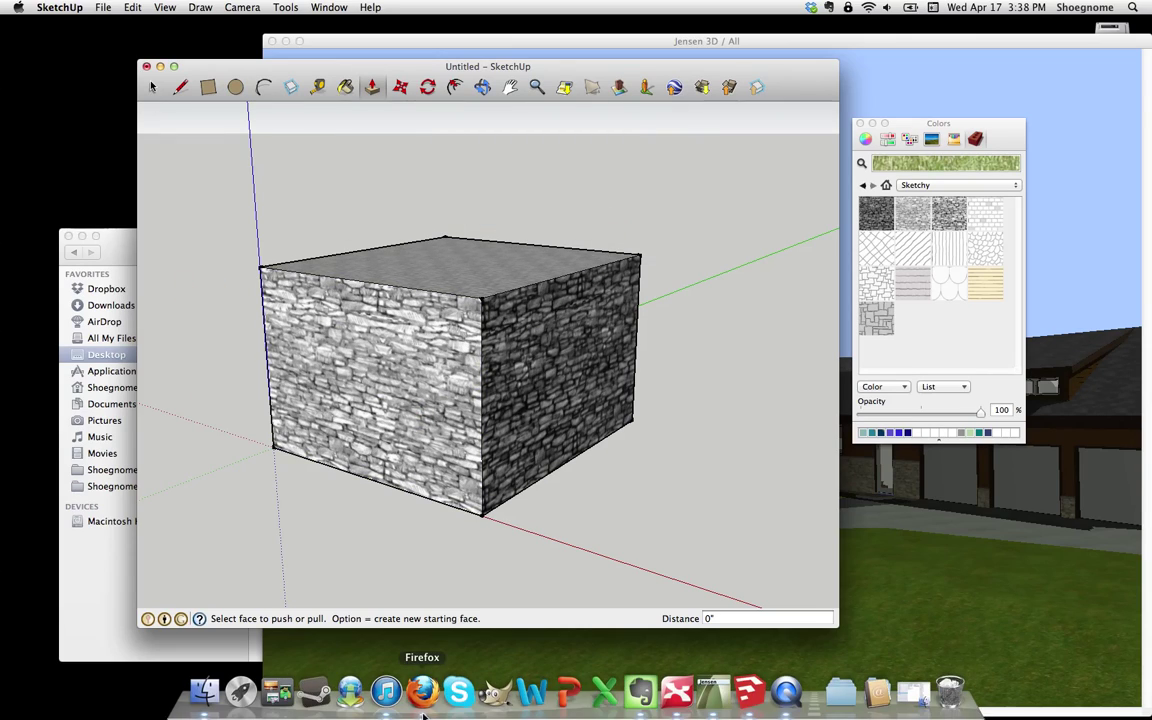
click(118, 245)
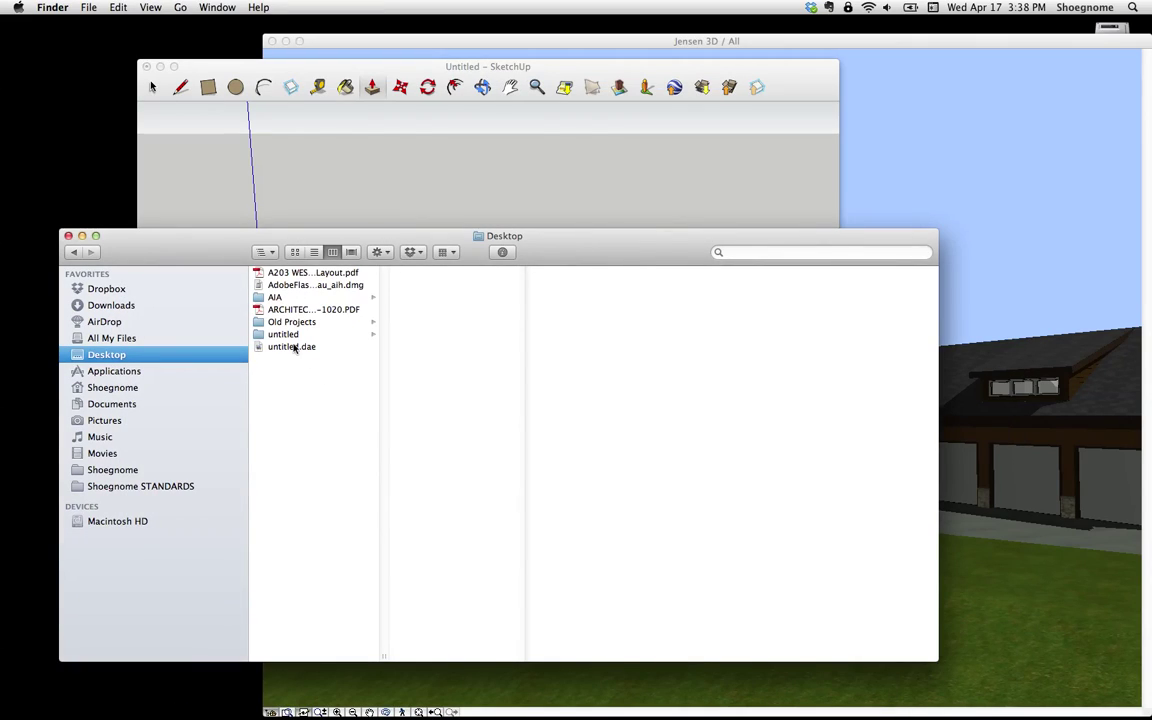
click(290, 334)
click(308, 347)
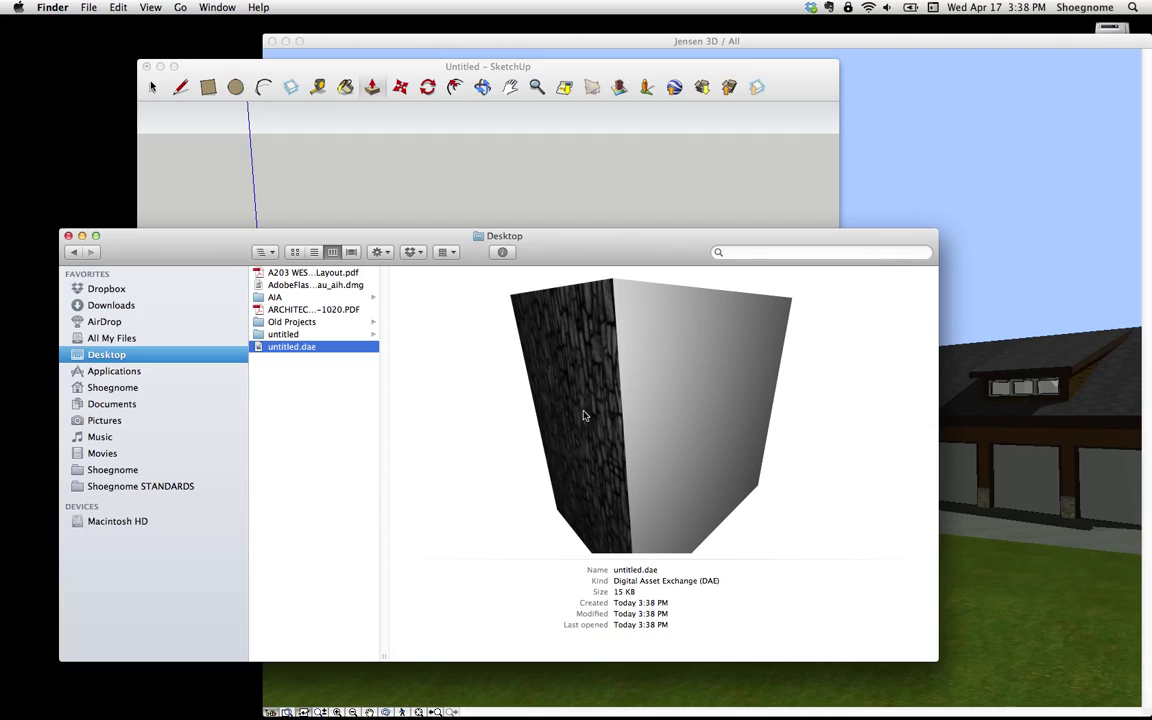
click(292, 337)
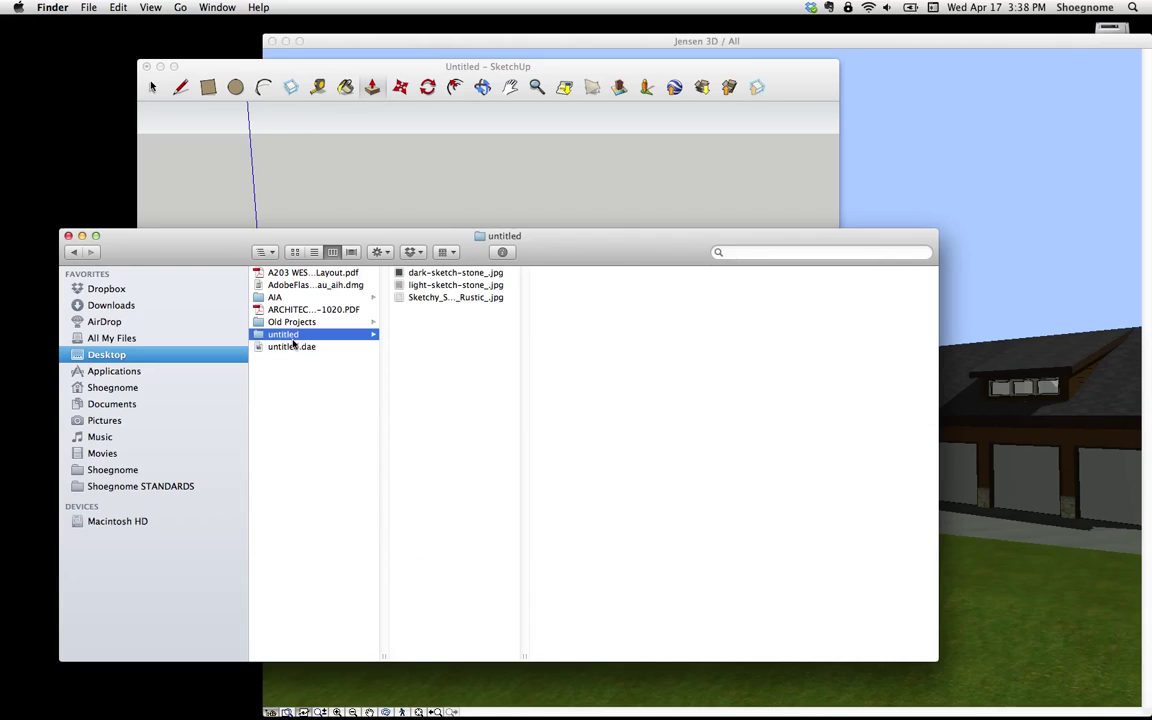
click(478, 273)
key(Down)
key(Down)
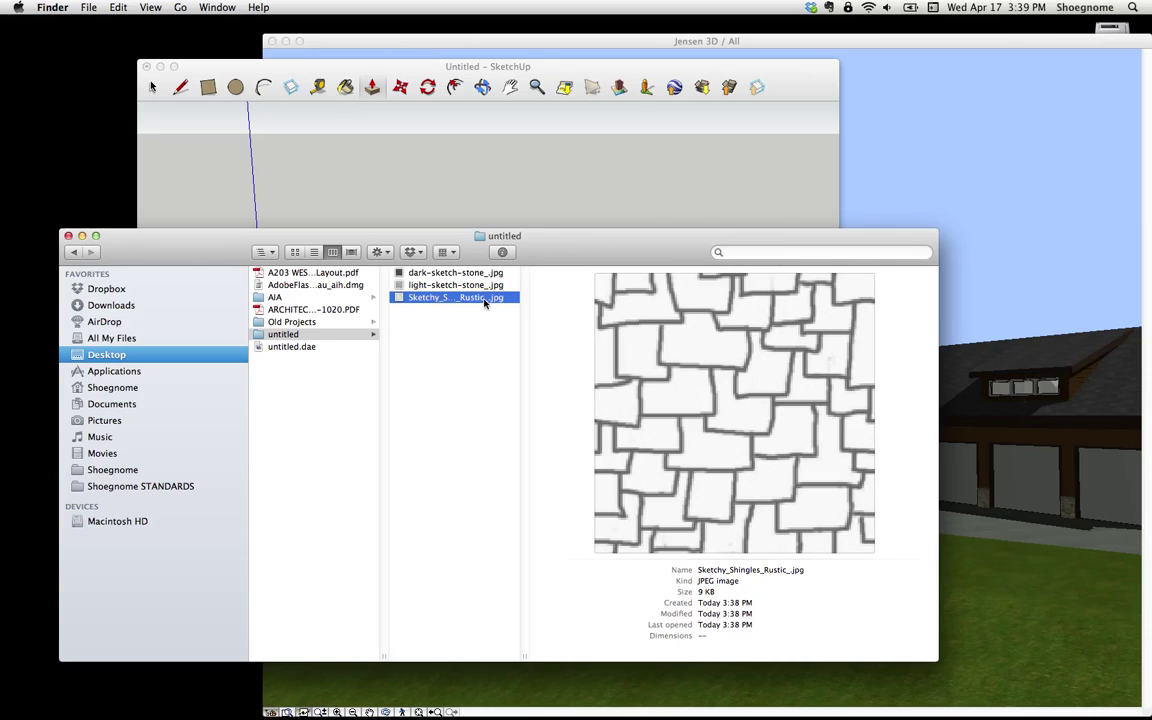
click(478, 195)
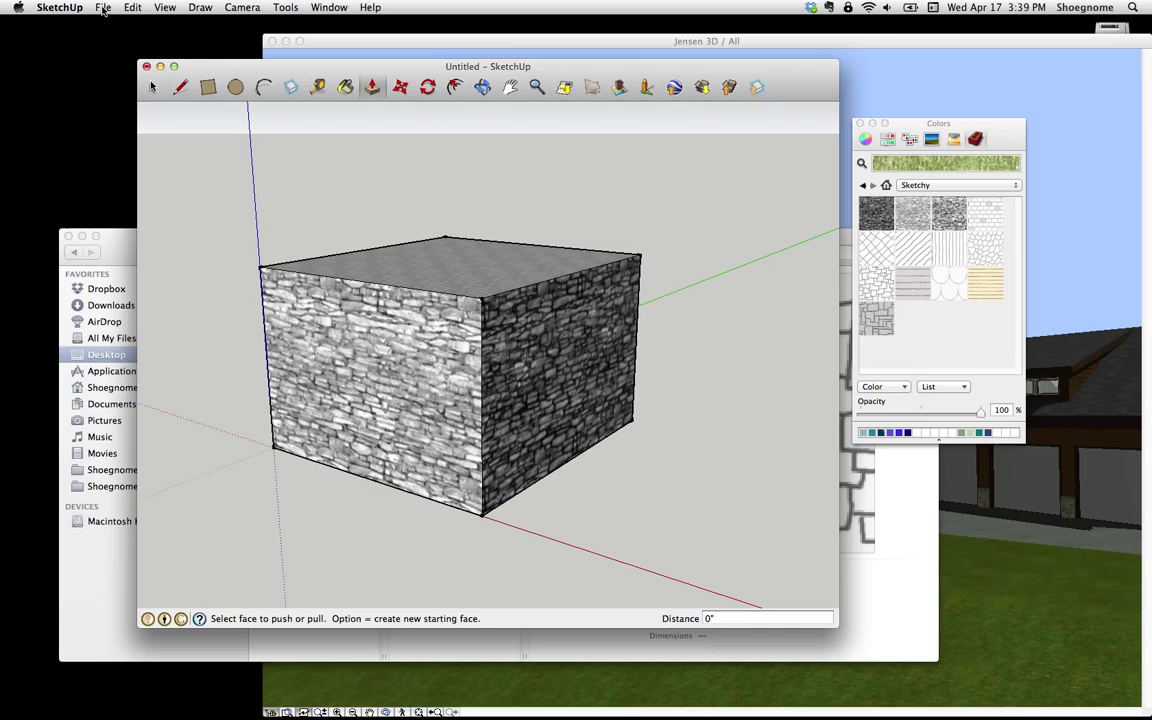
click(60, 7)
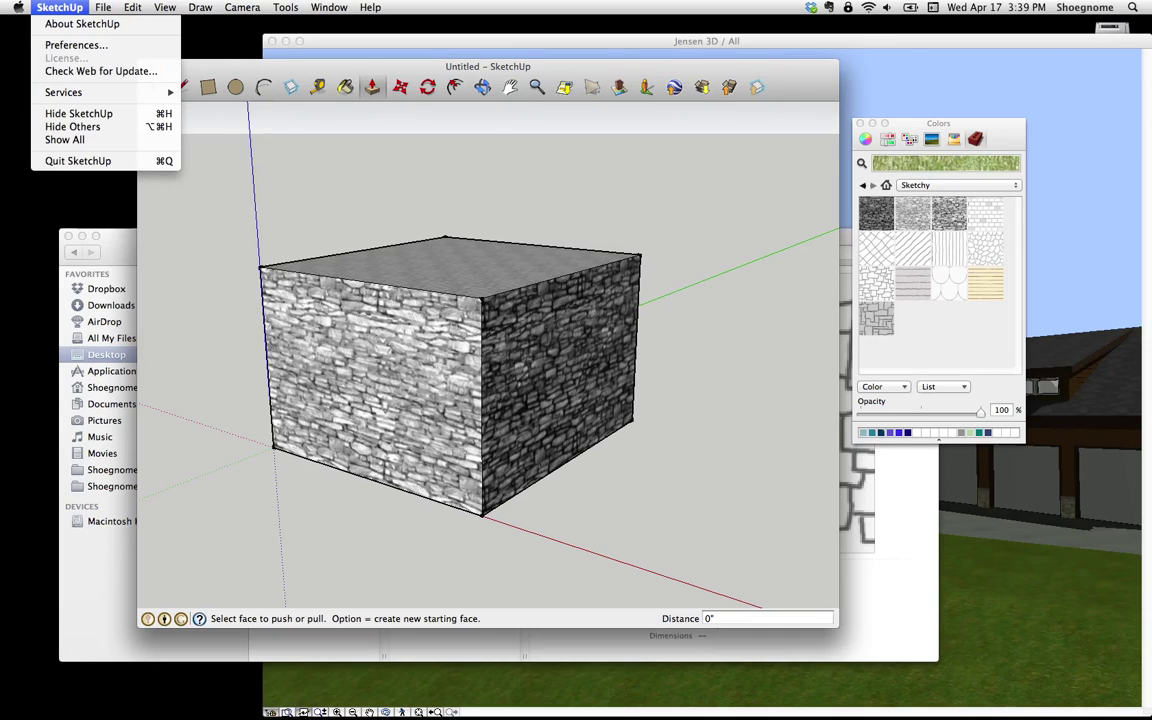
click(78, 45)
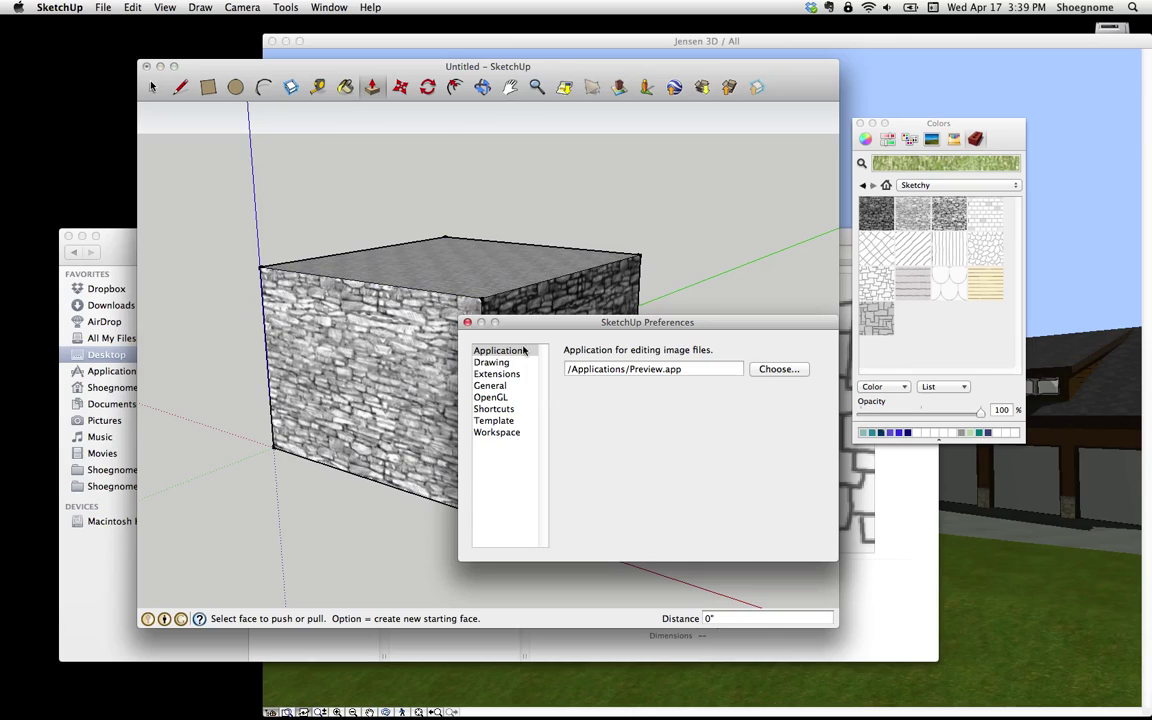
drag(566, 325, 415, 264)
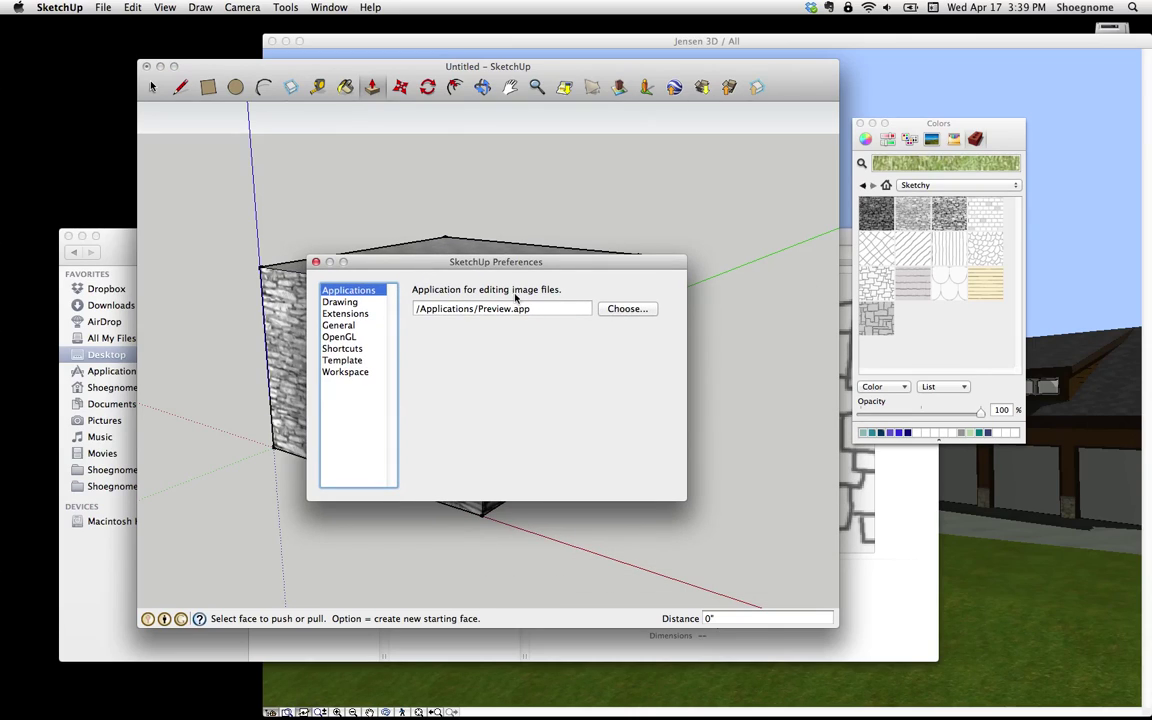
click(545, 308)
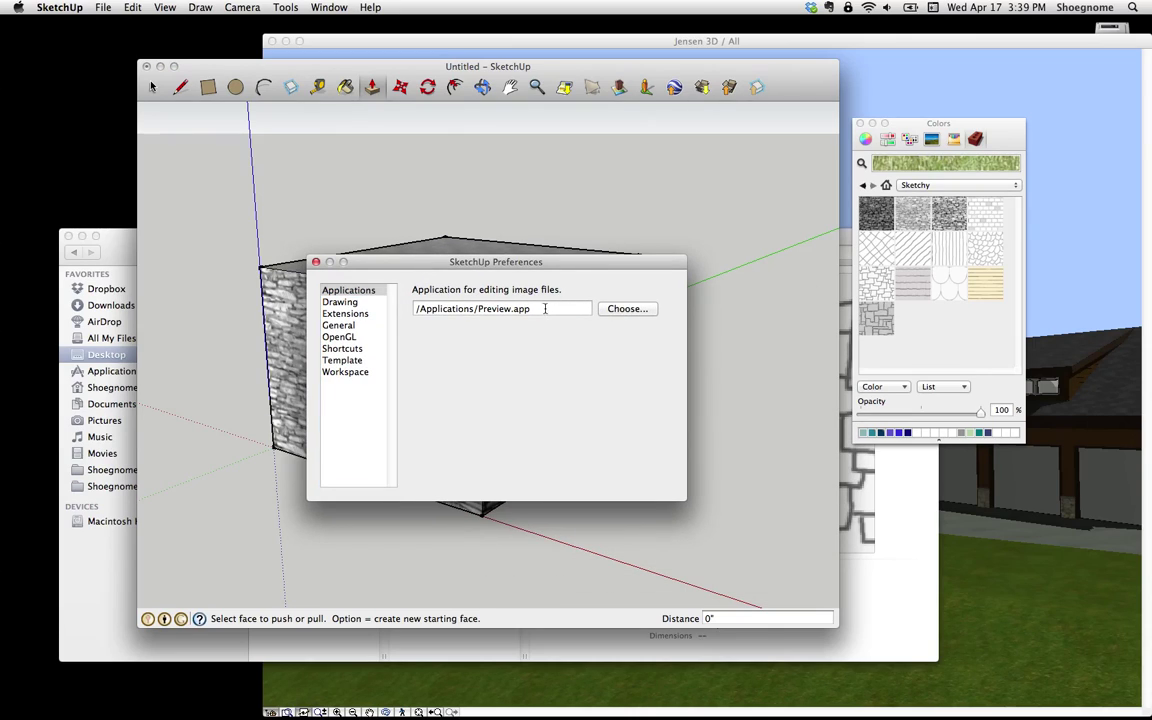
triple_click(479, 310)
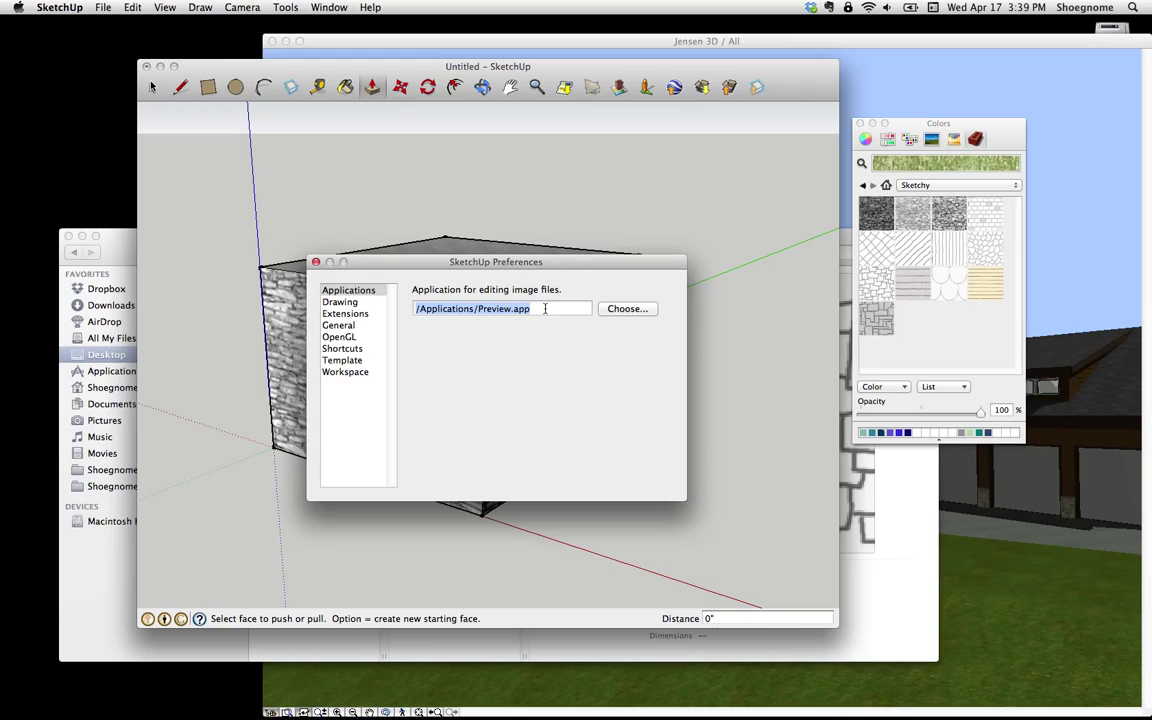
click(536, 309)
Close preferences, select the cube's front-left face and edit its texture image in Preview.
click(316, 263)
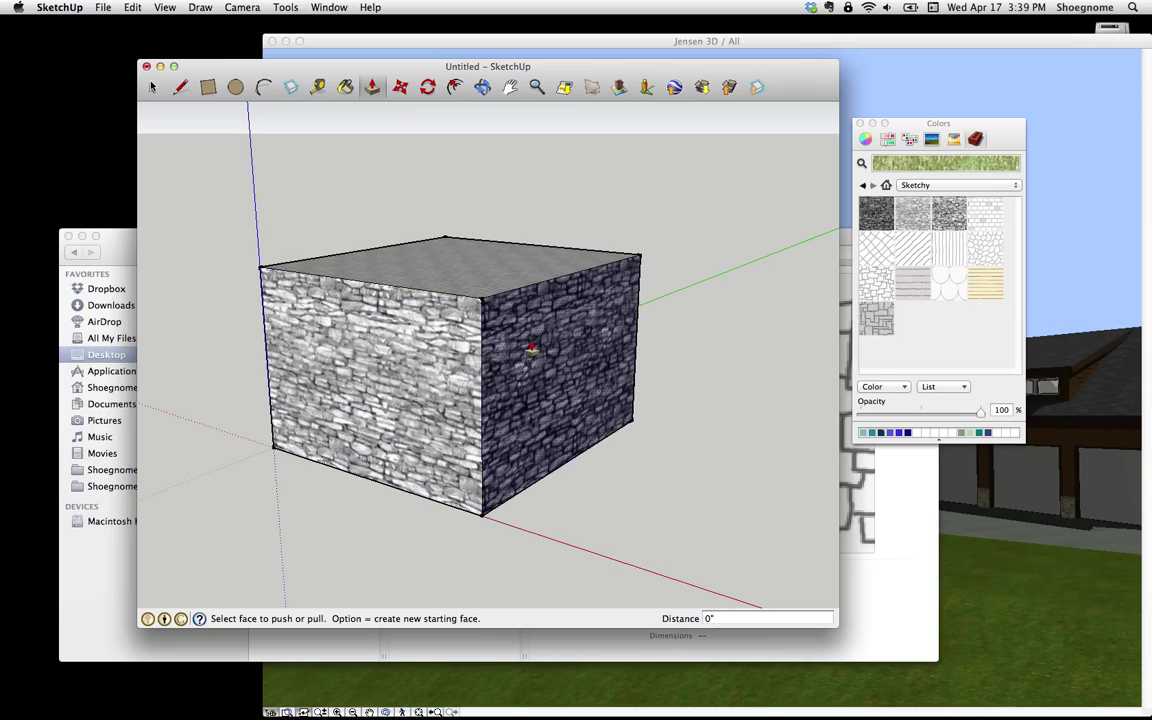
click(155, 88)
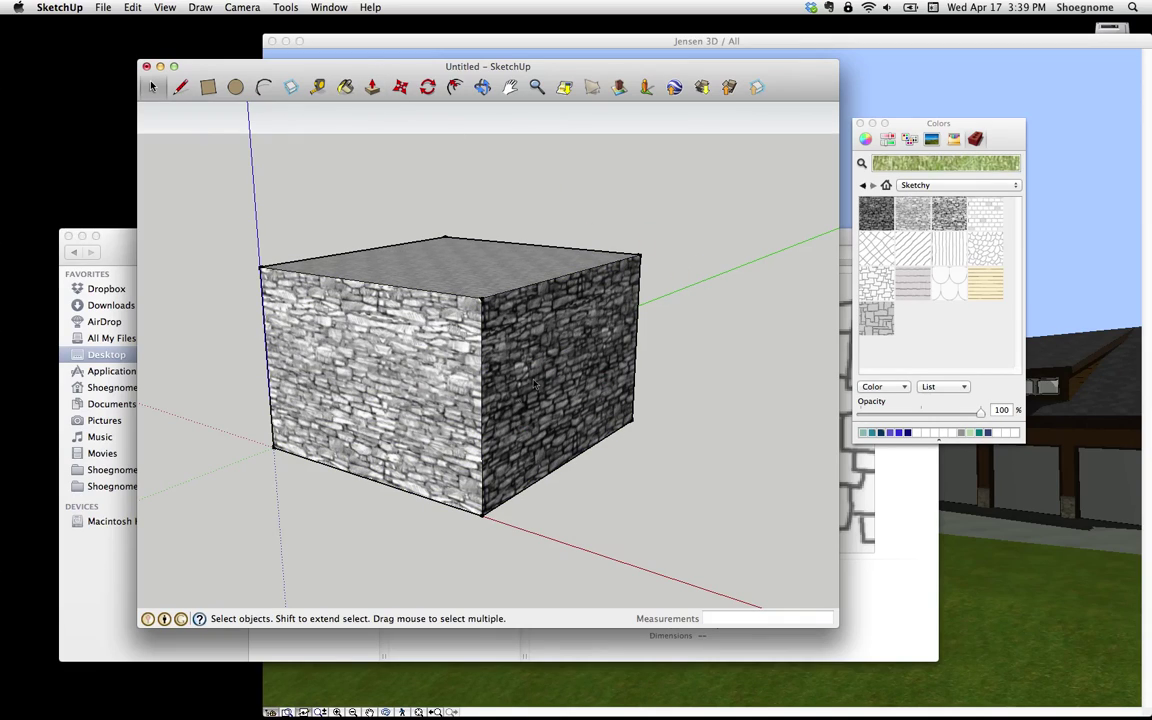
click(433, 390)
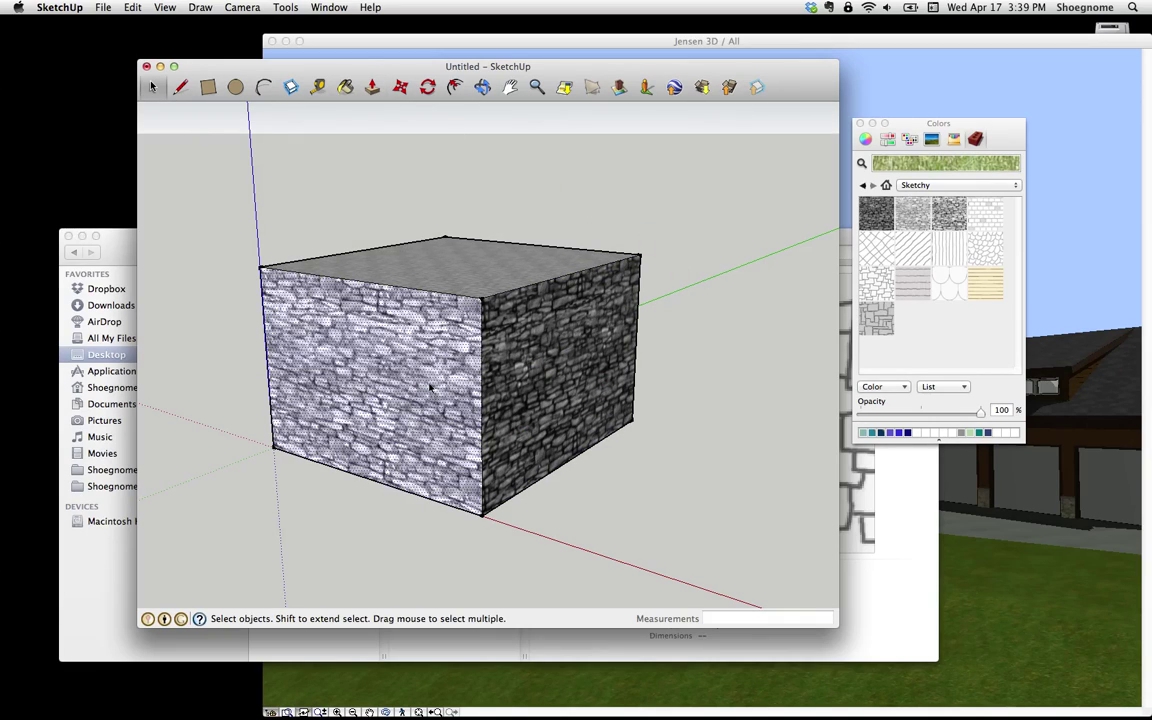
right_click(428, 370)
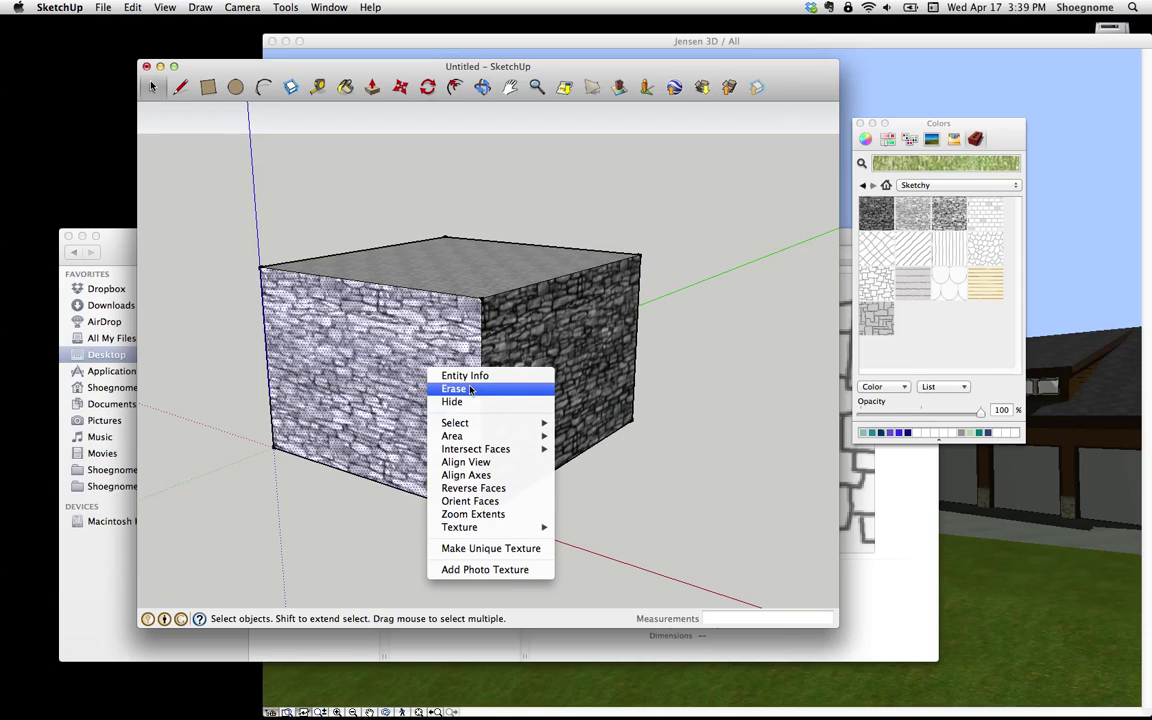
mouse_move(490, 527)
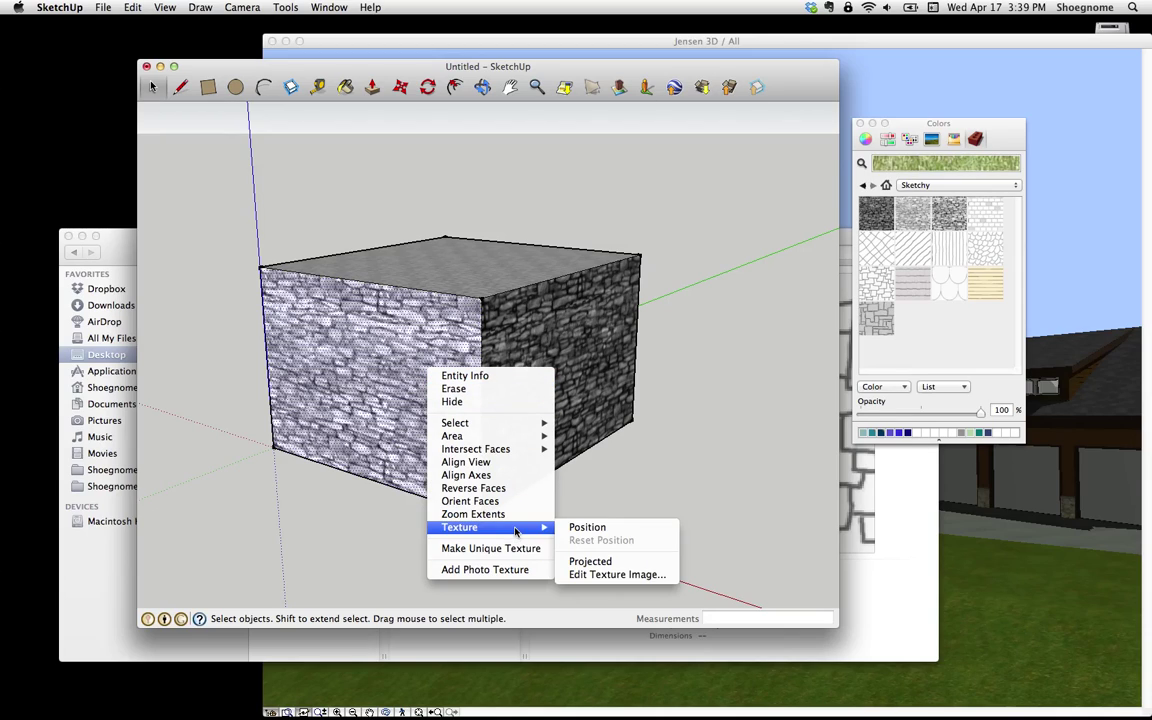
click(617, 575)
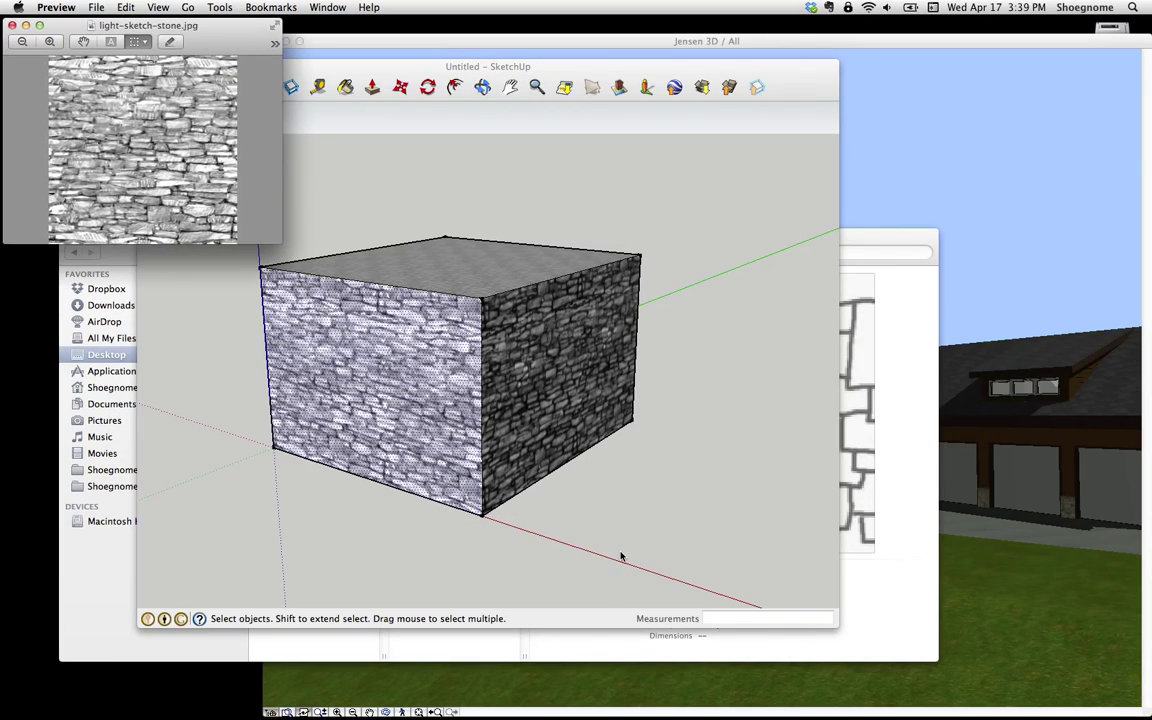
Center and enlarge the Preview window showing the light-sketch-stone.jpg texture.
drag(222, 40, 469, 181)
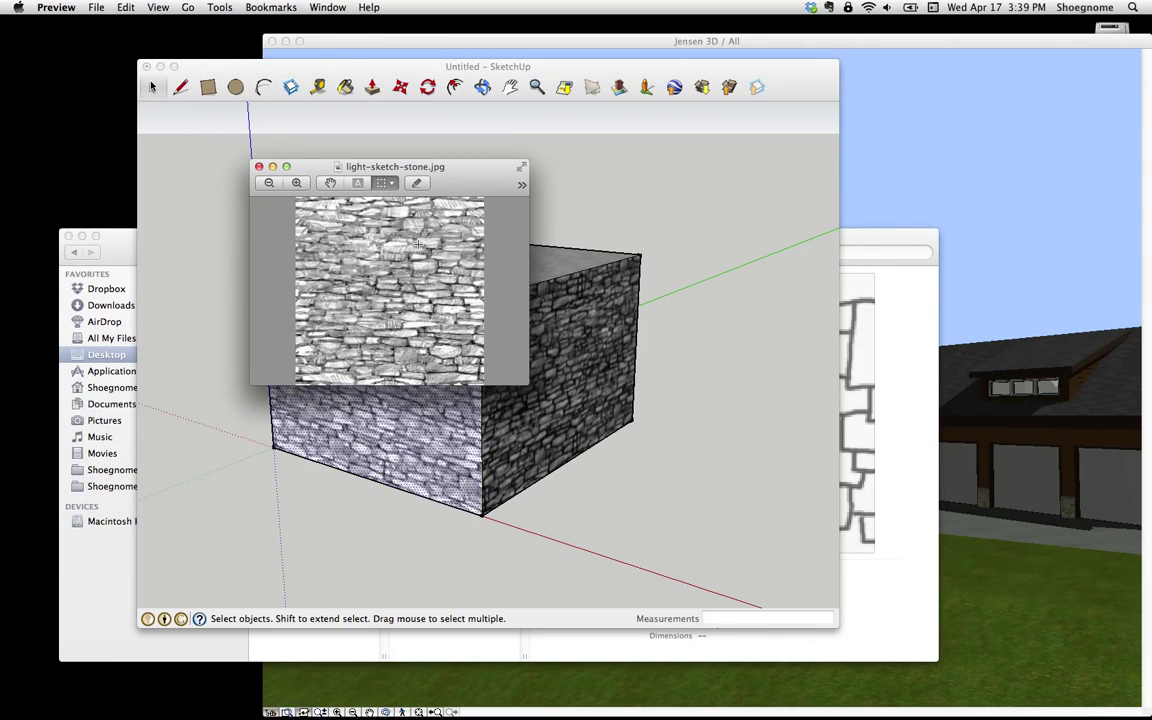
mouse_move(521, 381)
mouse_down()
mouse_move(638, 482)
mouse_move(670, 566)
mouse_move(680, 550)
mouse_up()
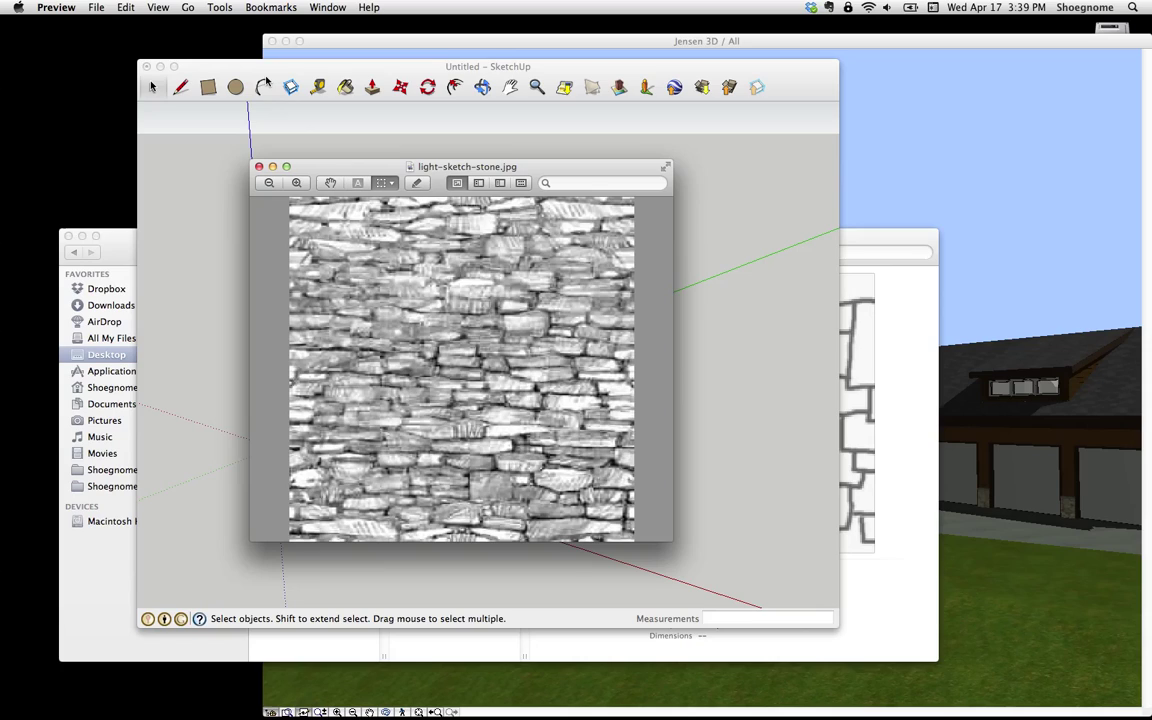
click(96, 7)
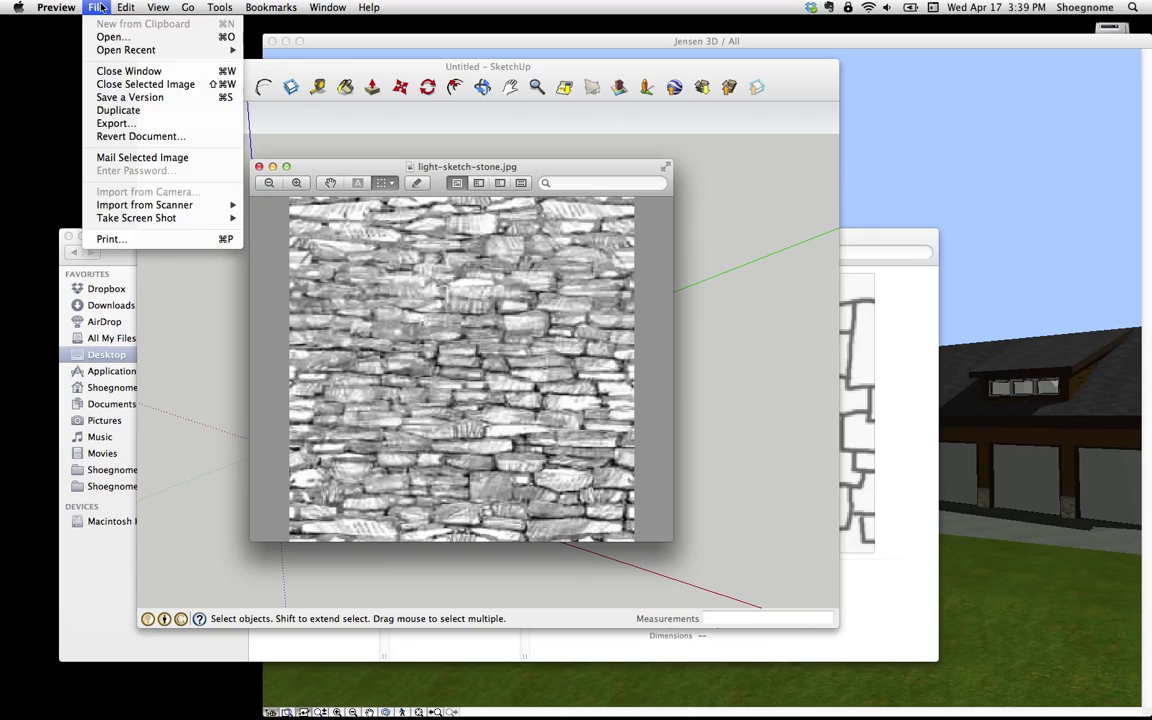
click(161, 100)
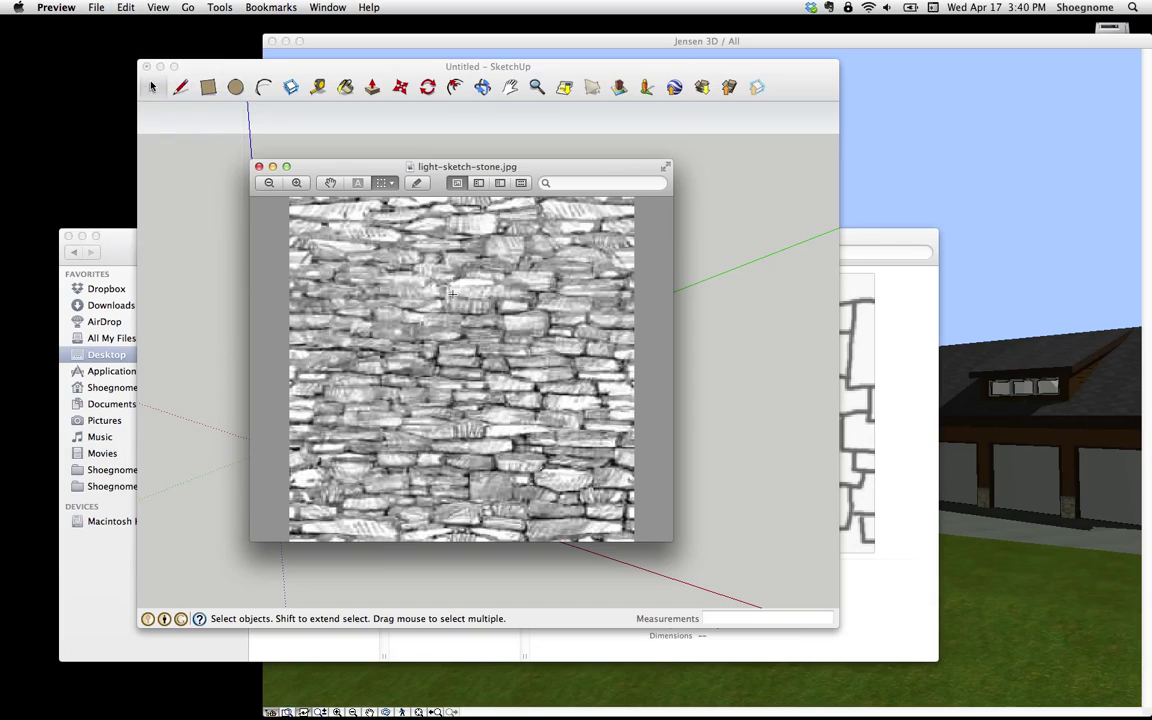
click(90, 9)
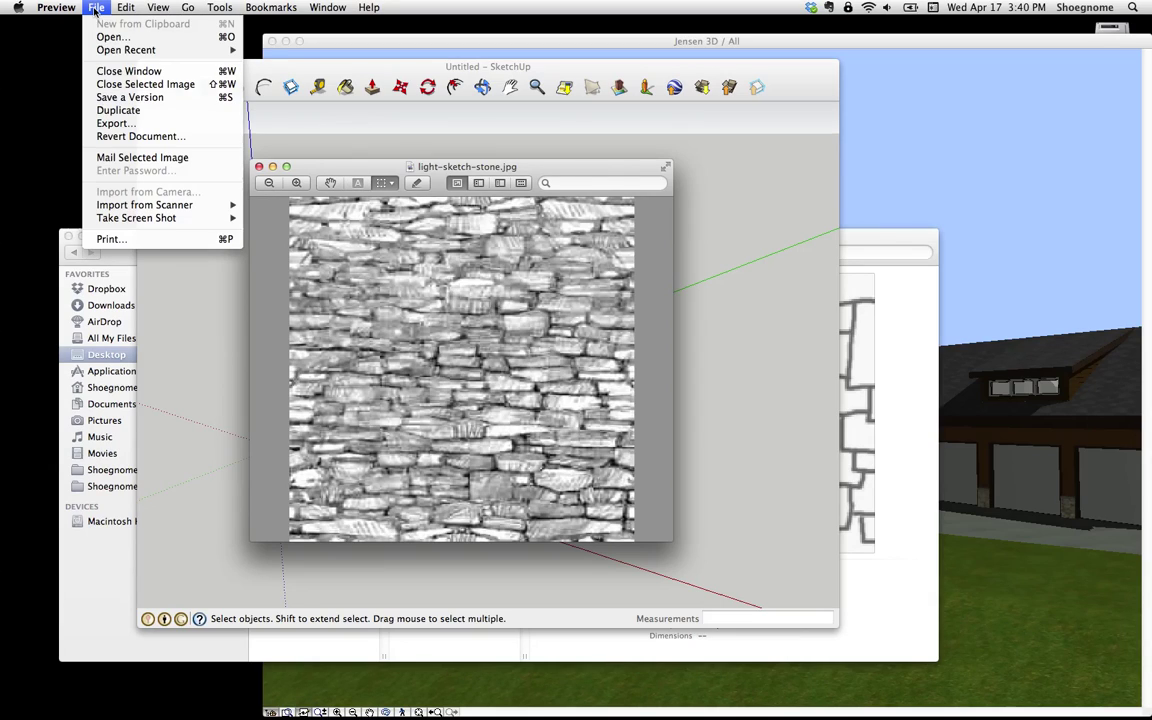
Aim the JPEG export at Shoegnome STANDARDS > ArchiCAD 16 Custom Library > Textures.
click(151, 124)
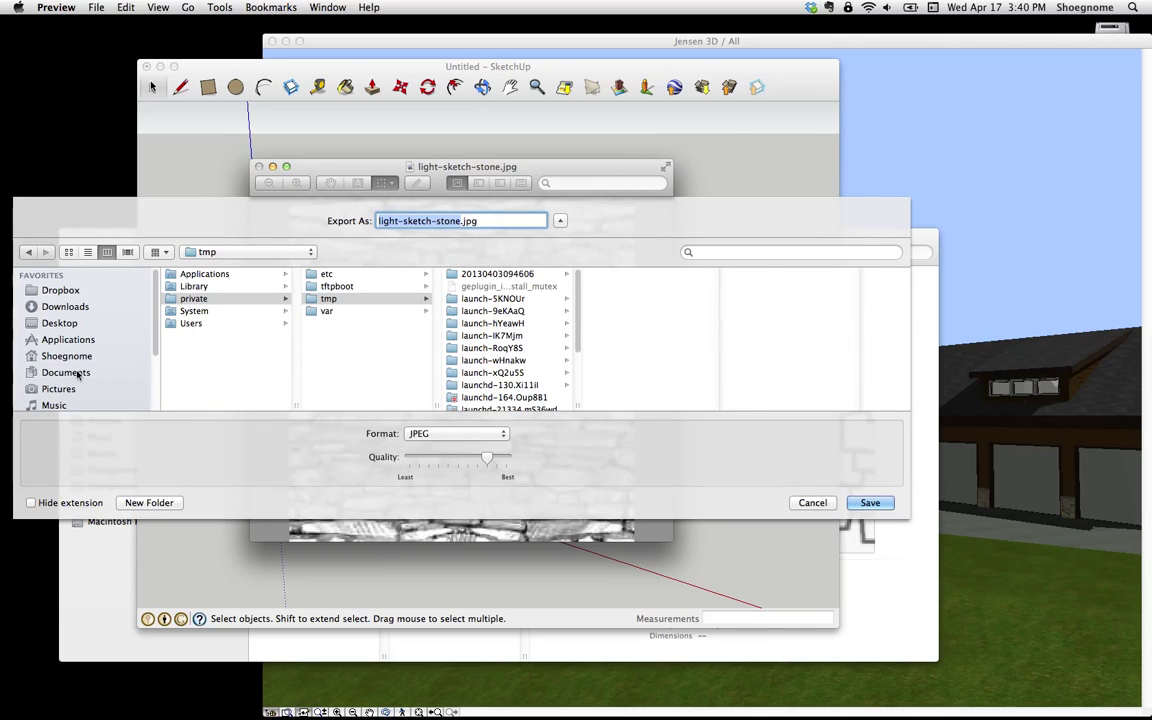
scroll(78, 375, down, 4)
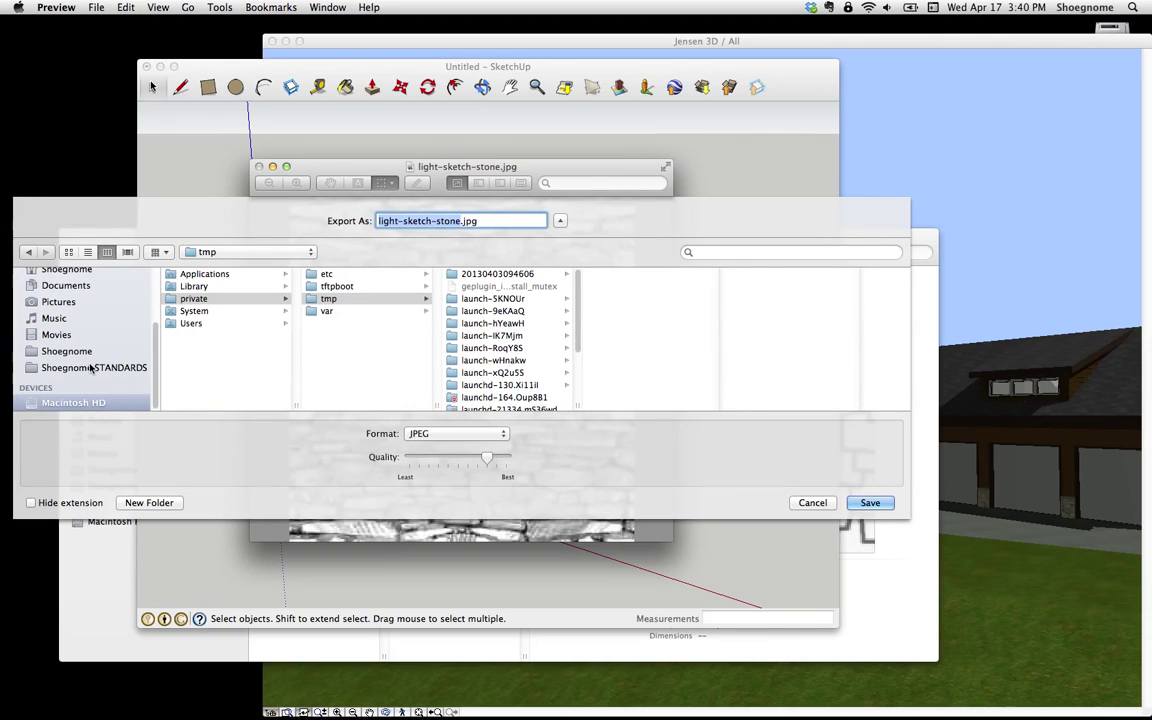
click(90, 368)
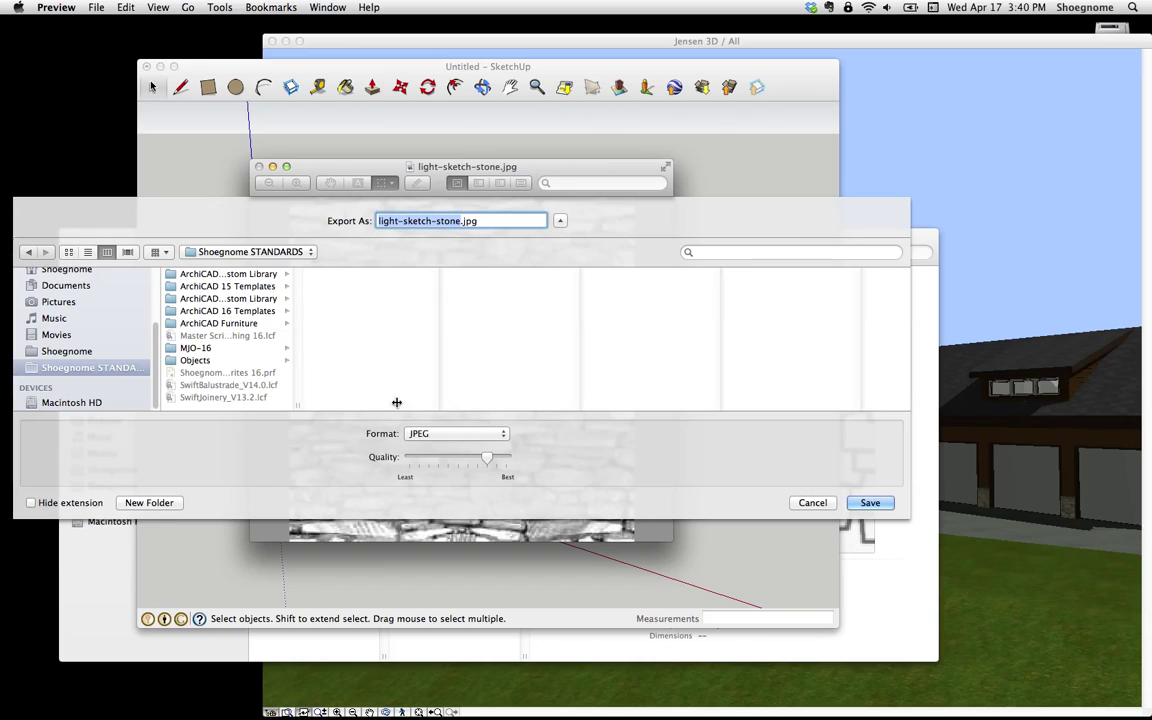
drag(396, 402, 475, 404)
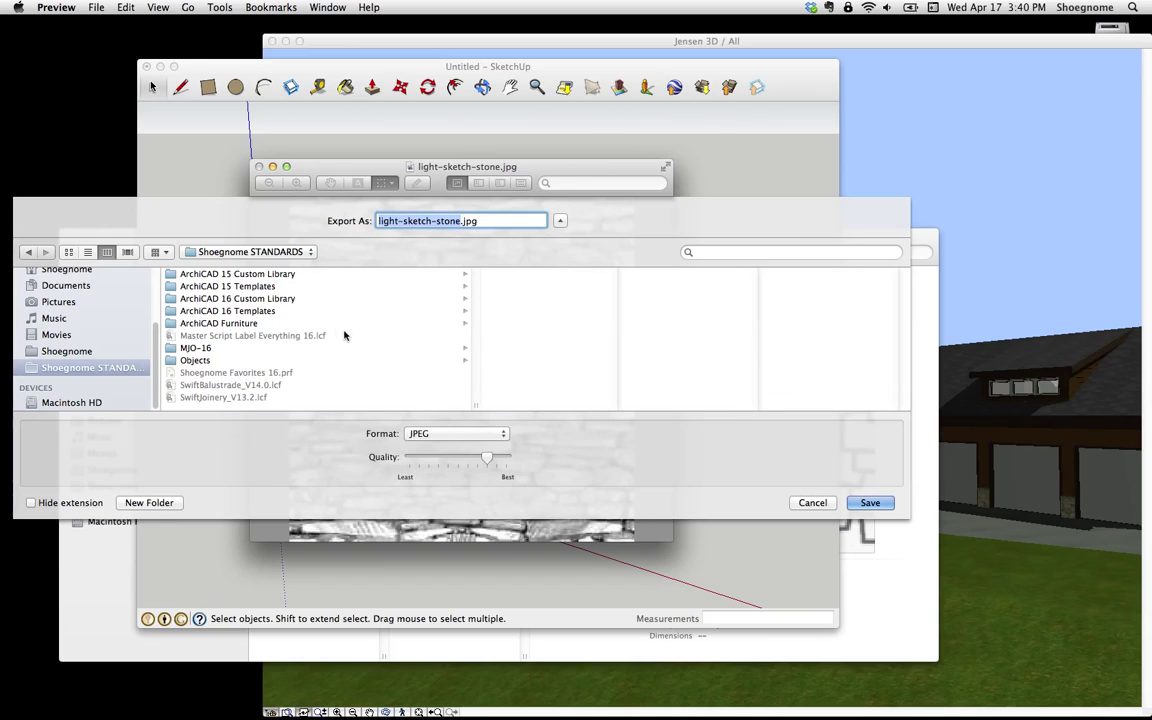
click(281, 299)
click(516, 324)
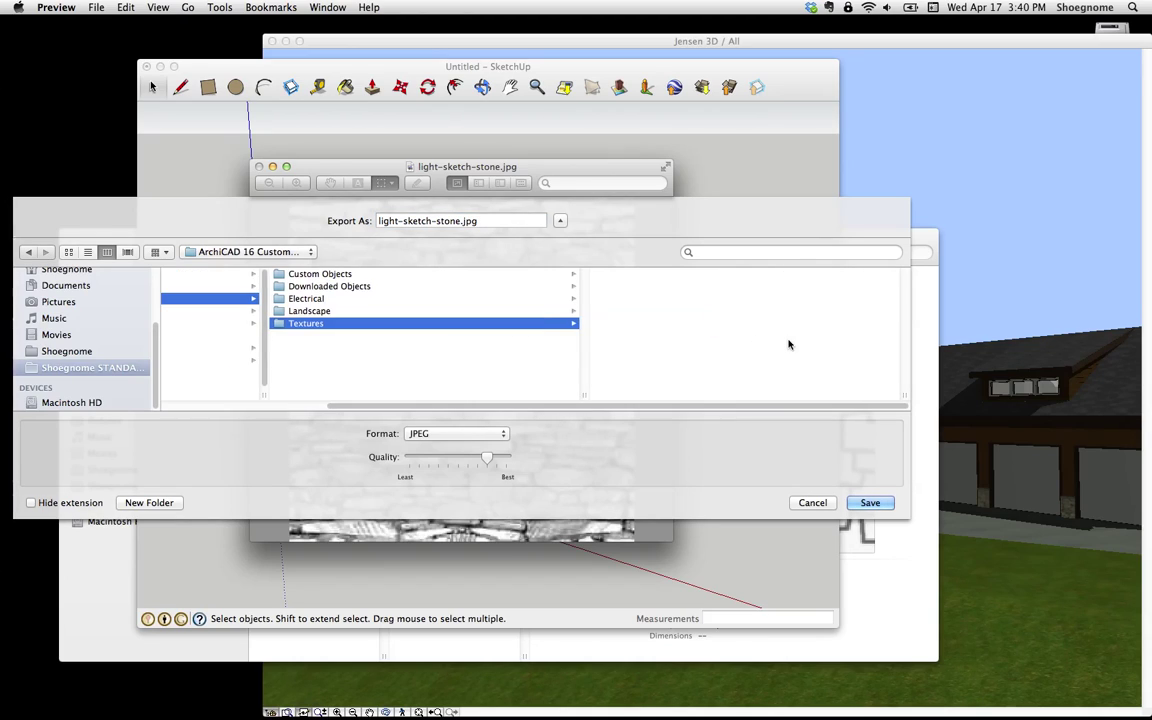
drag(909, 392, 933, 393)
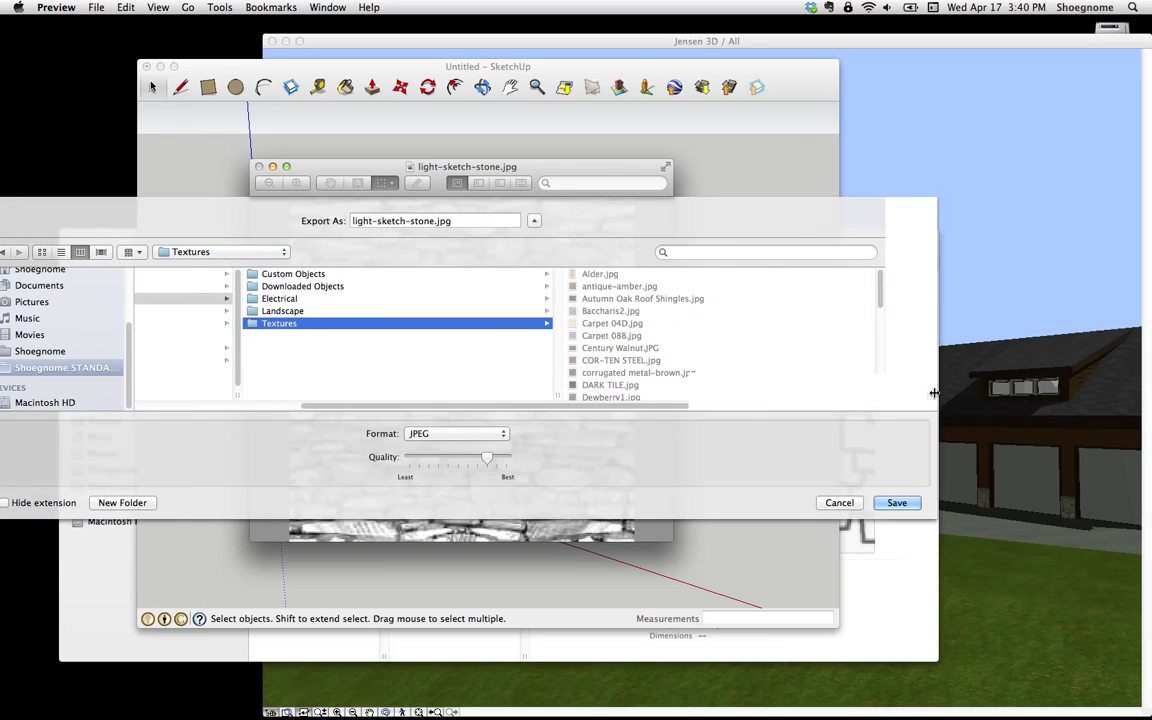
scroll(613, 335, down, 2)
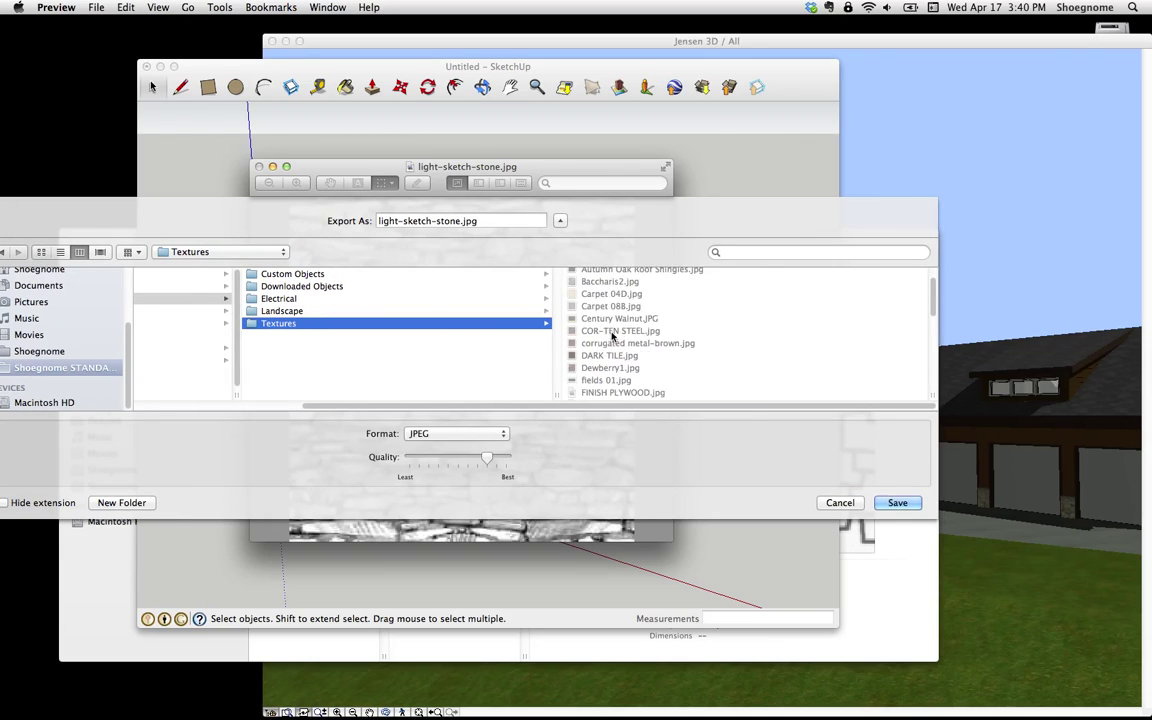
scroll(613, 337, down, 5)
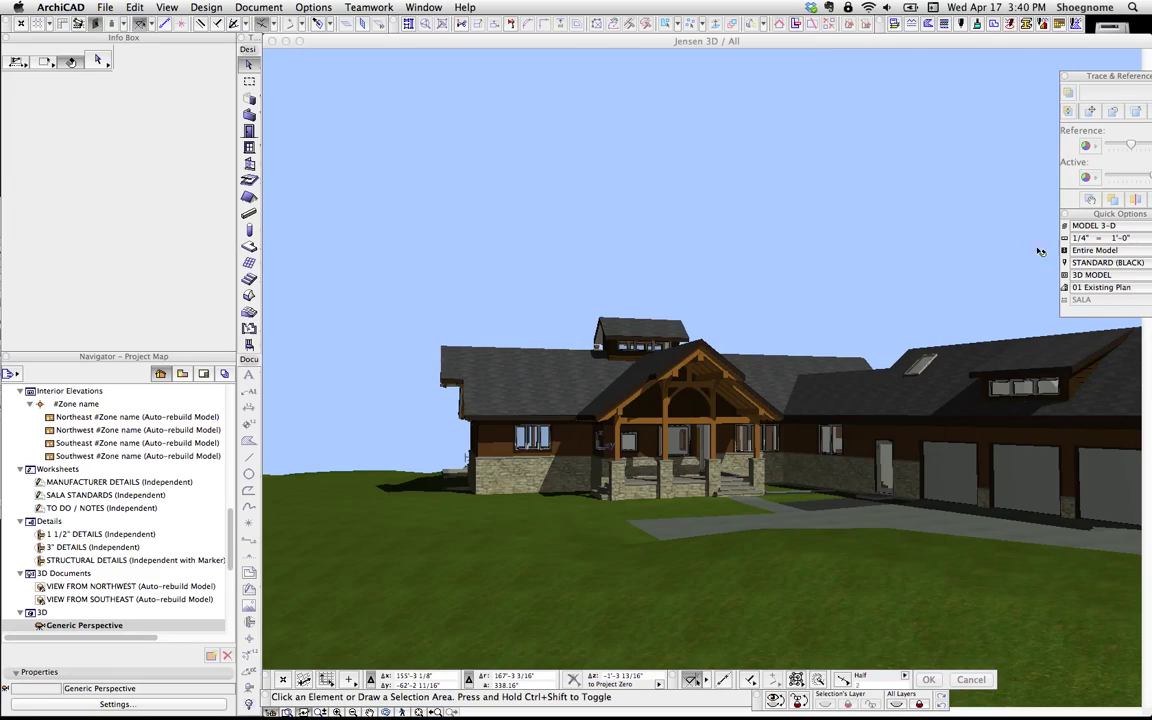
click(104, 8)
mouse_move(155, 194)
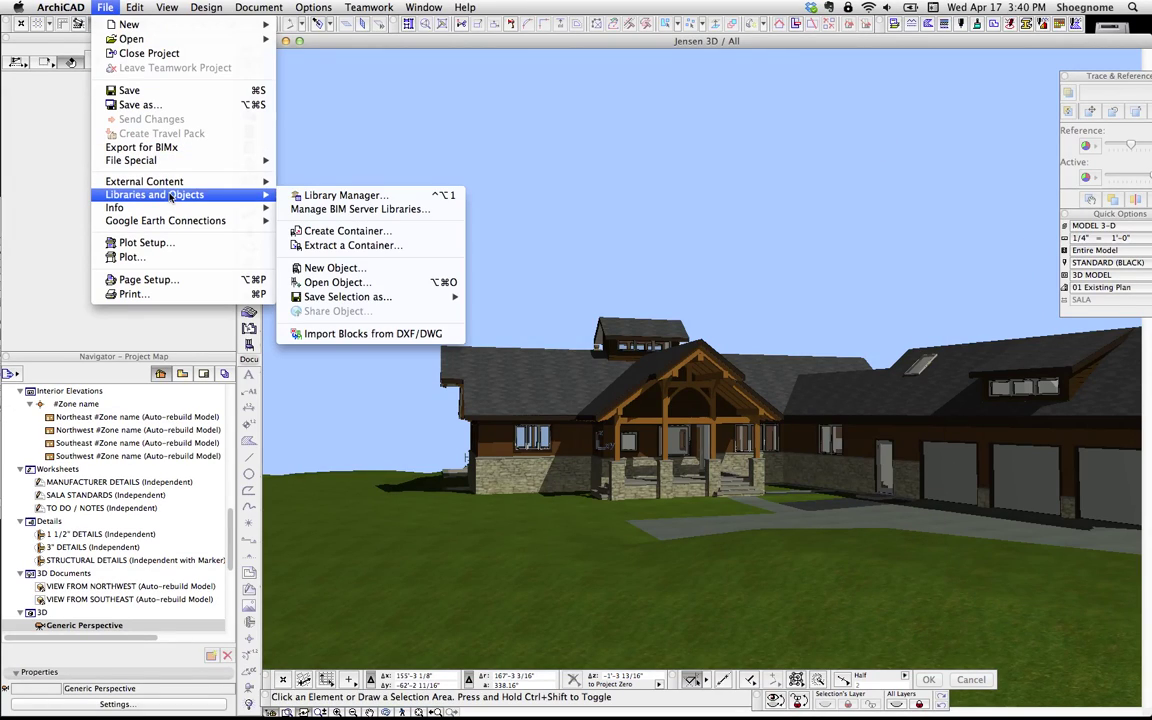
click(346, 196)
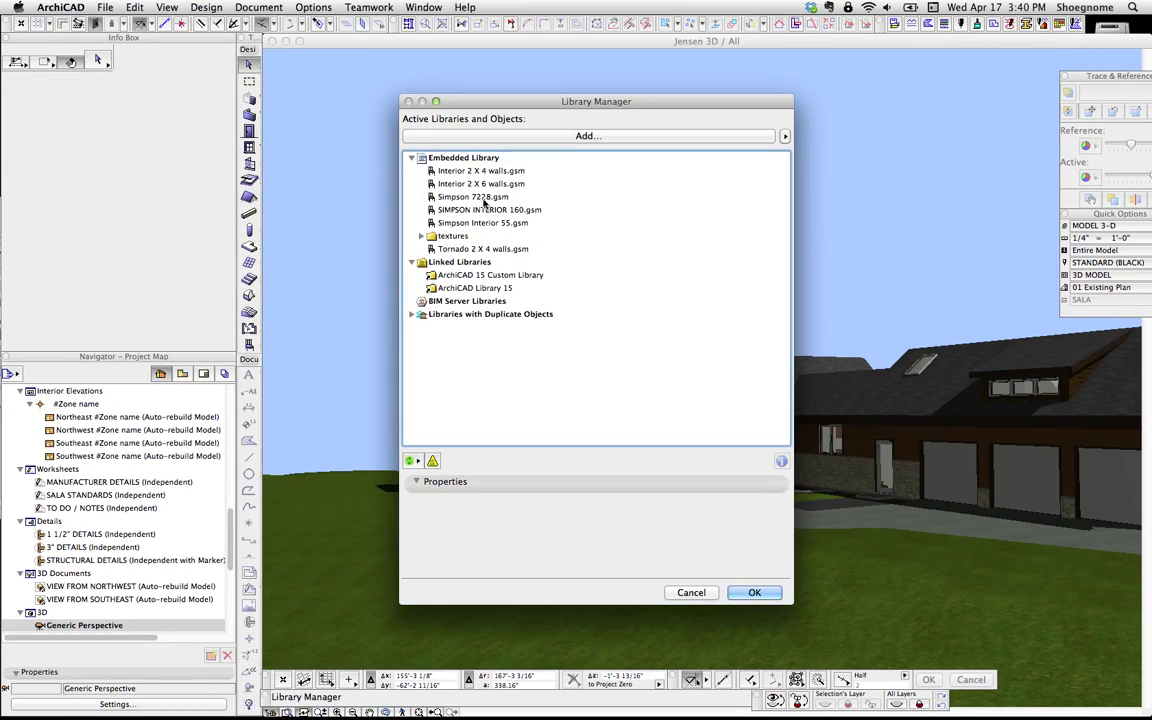
click(490, 276)
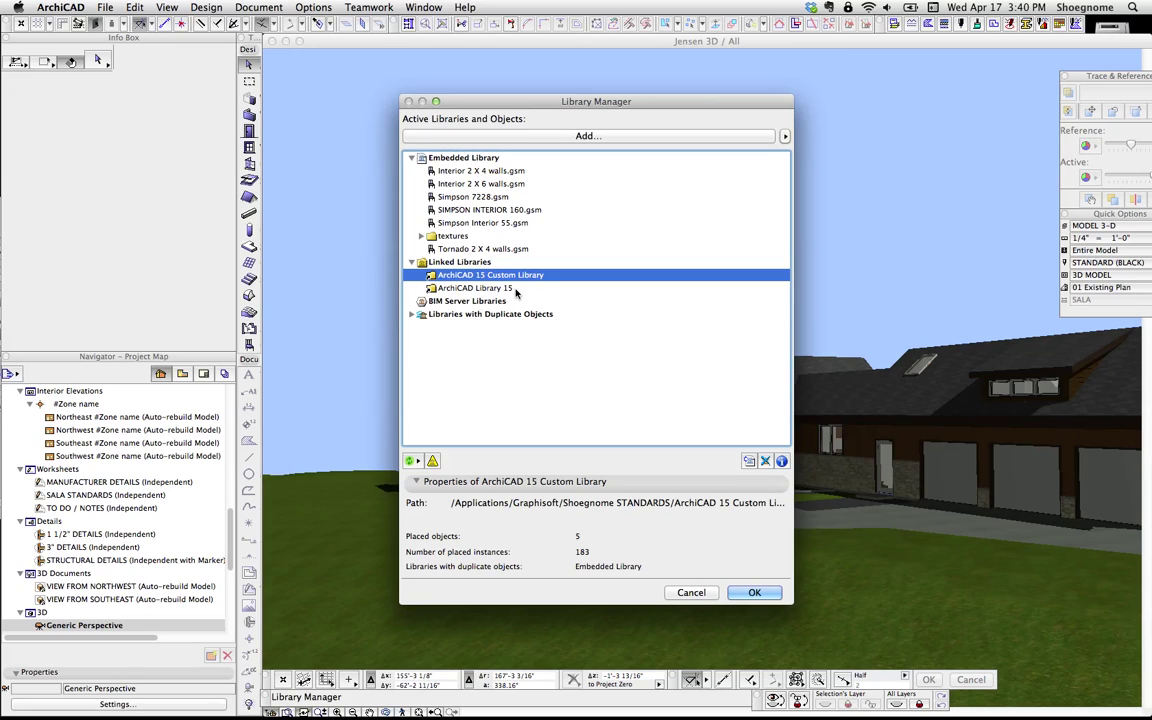
click(685, 592)
mouse_move(705, 716)
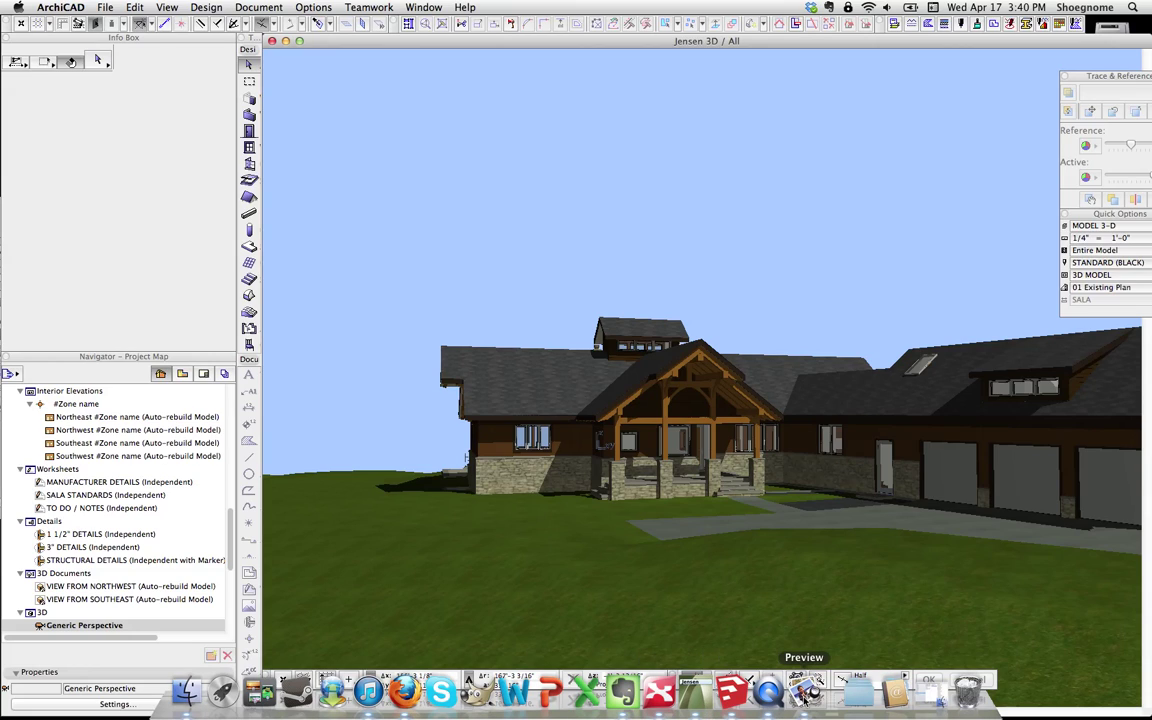
Save light-sketch-stone.jpg as a JPEG to the Desktop and close the Preview window.
click(806, 690)
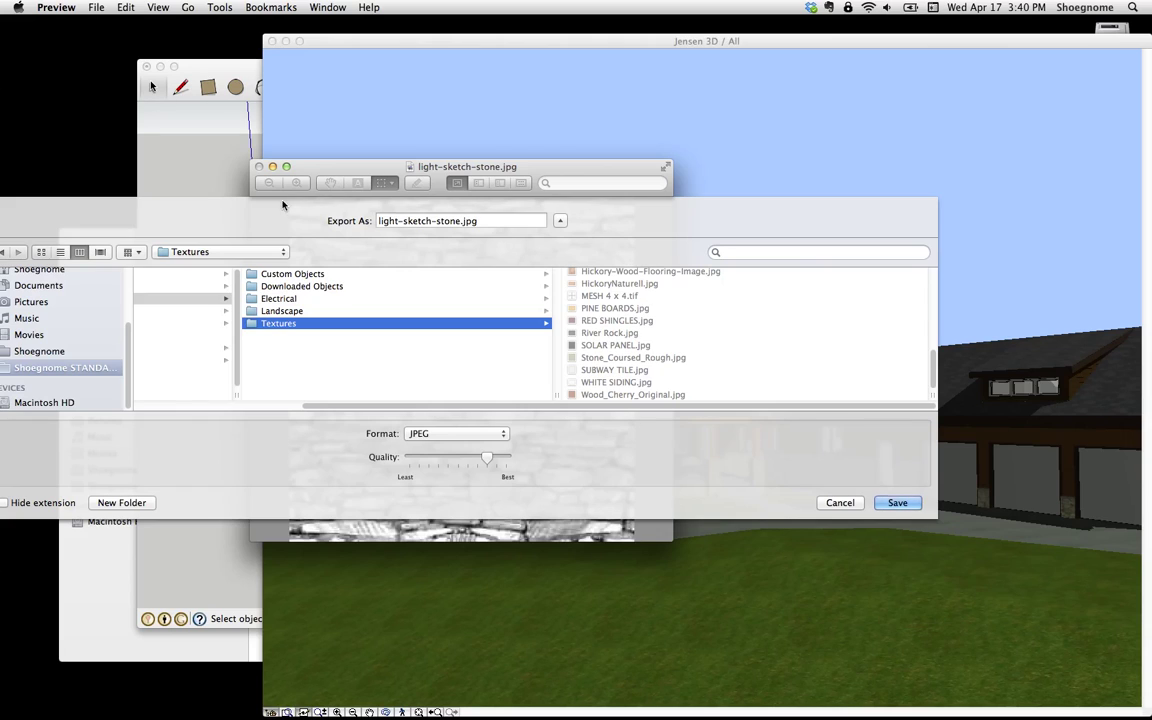
drag(307, 185, 447, 152)
scroll(190, 295, up, 3)
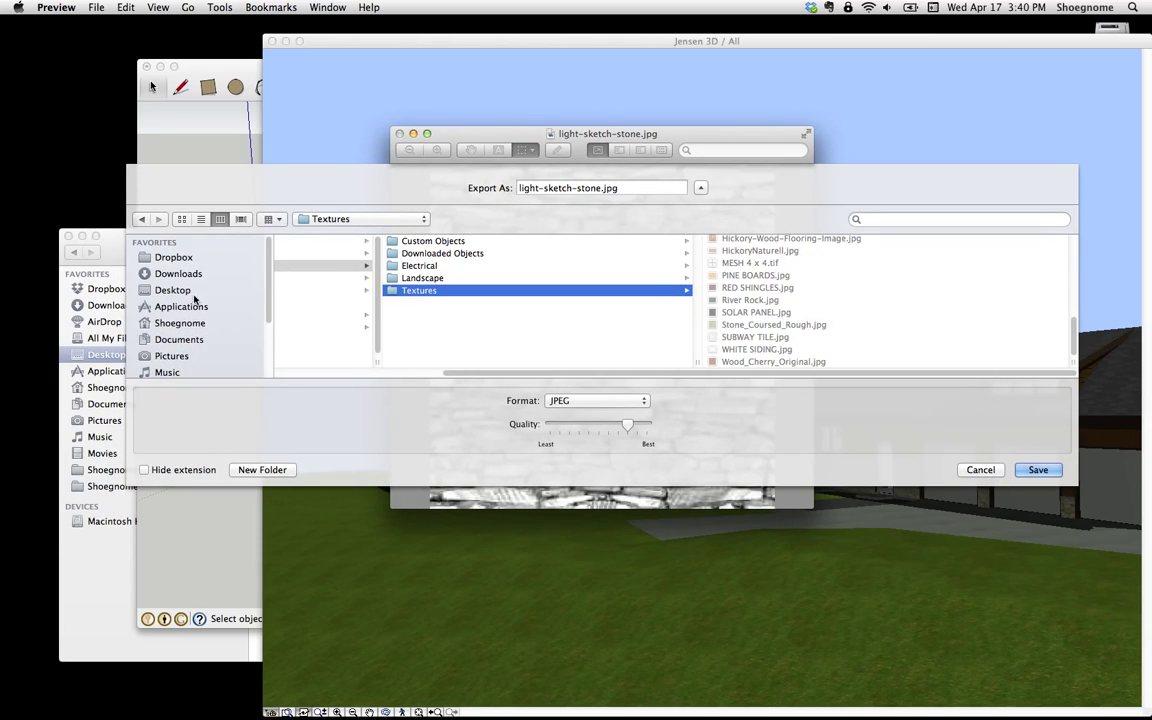
click(178, 290)
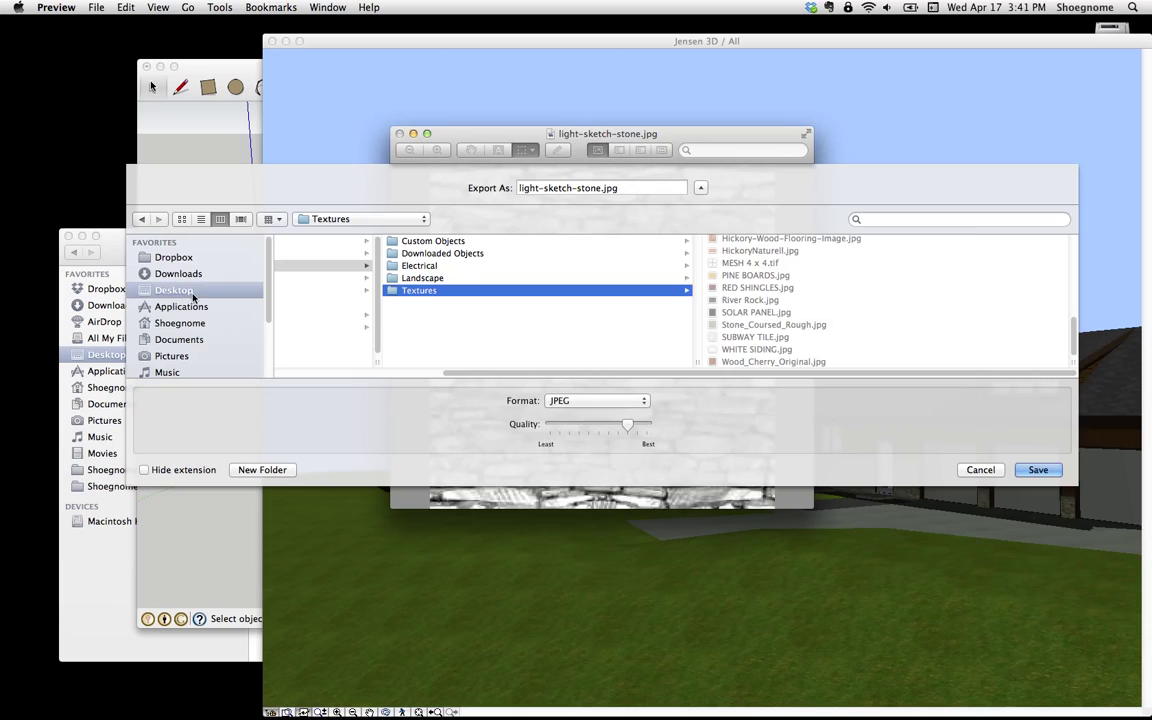
click(1042, 471)
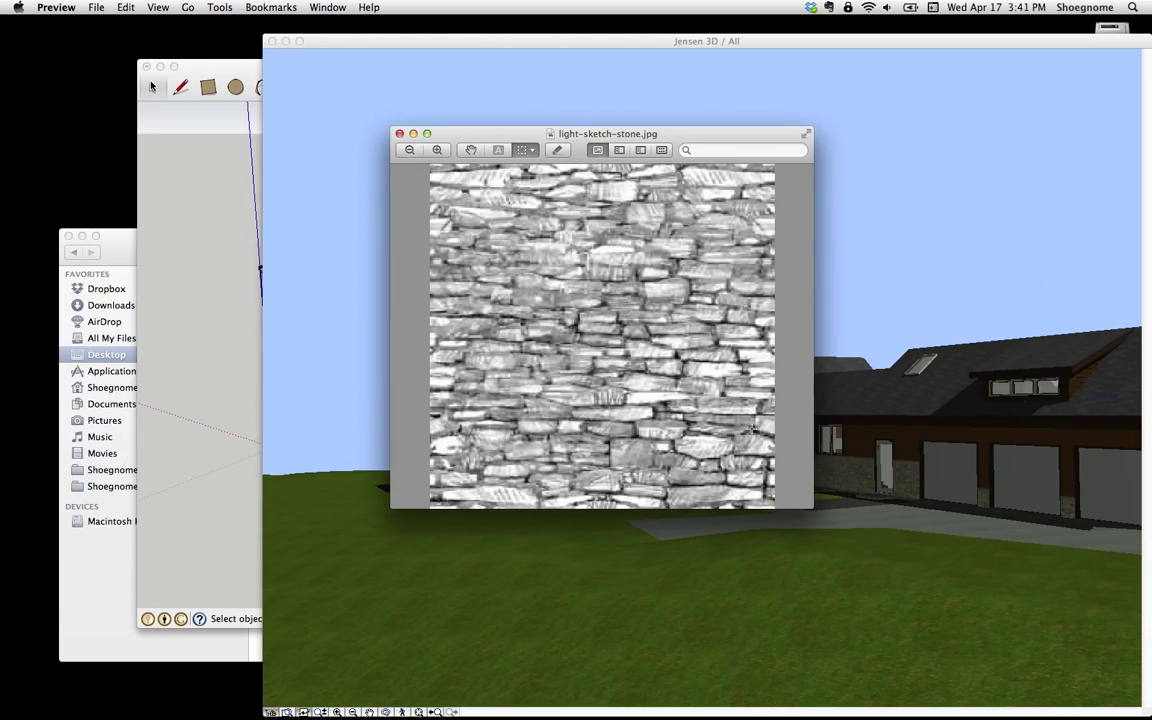
click(399, 134)
click(605, 46)
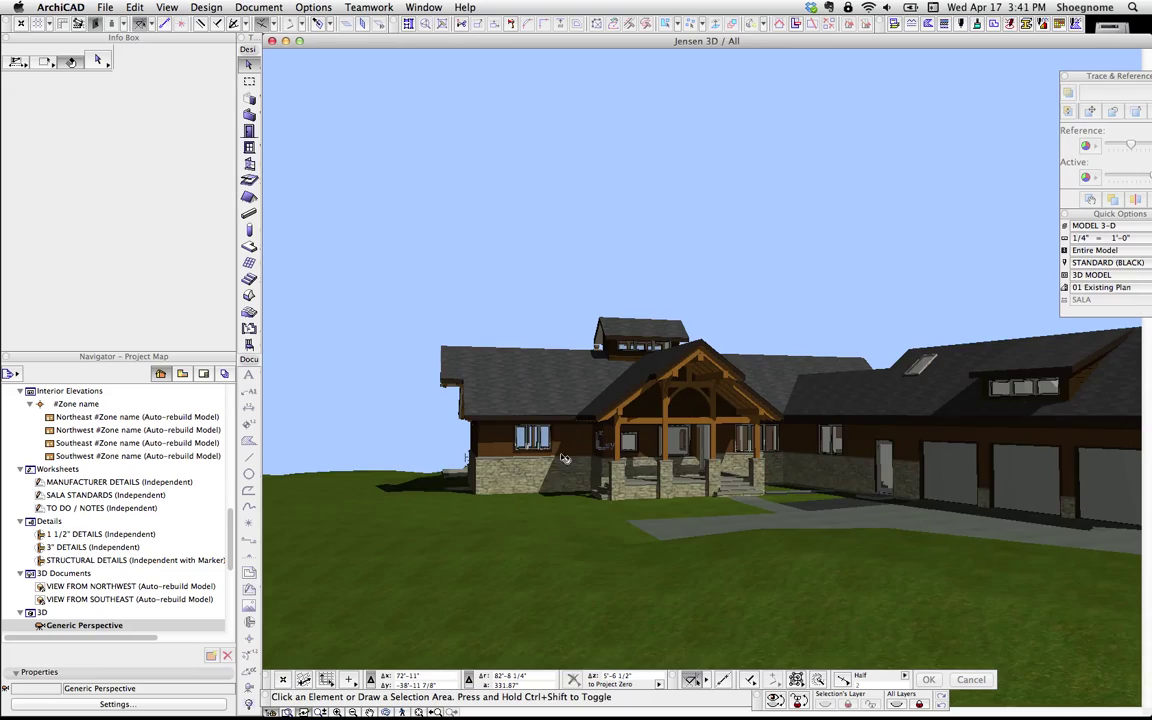
Open Material Settings on STONE, showing its Stone_Coursed_Rough.jpg texture at 7".
scroll(568, 467, up, 3)
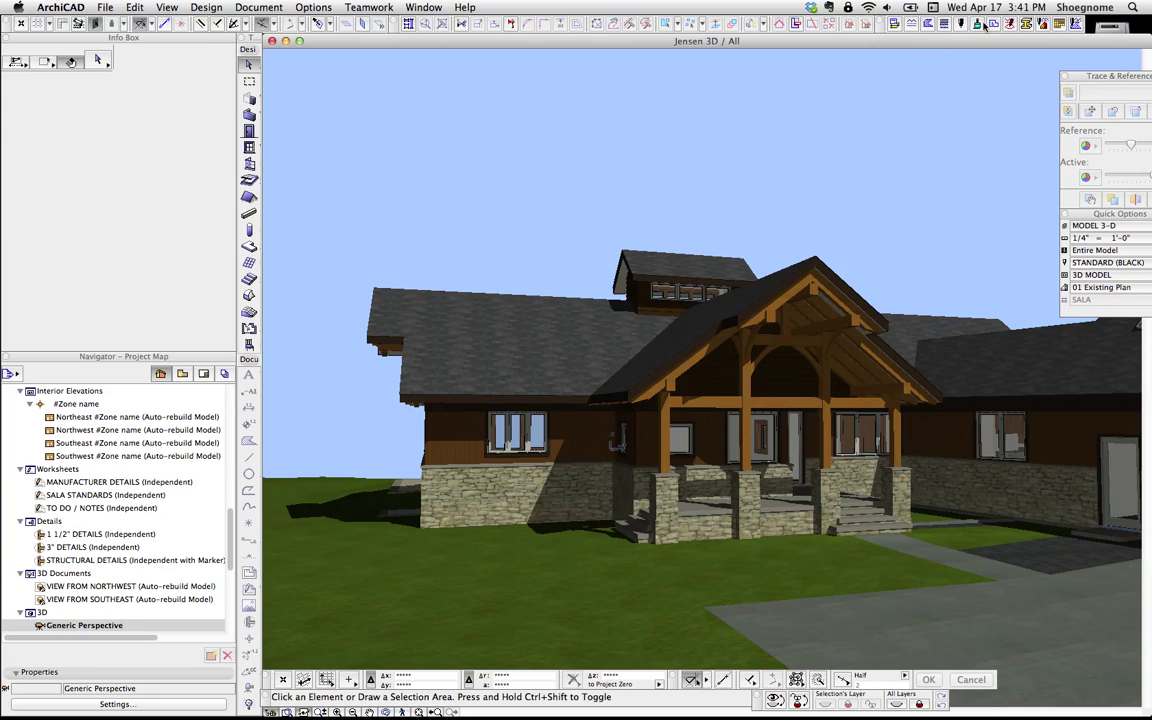
click(313, 7)
mouse_move(326, 26)
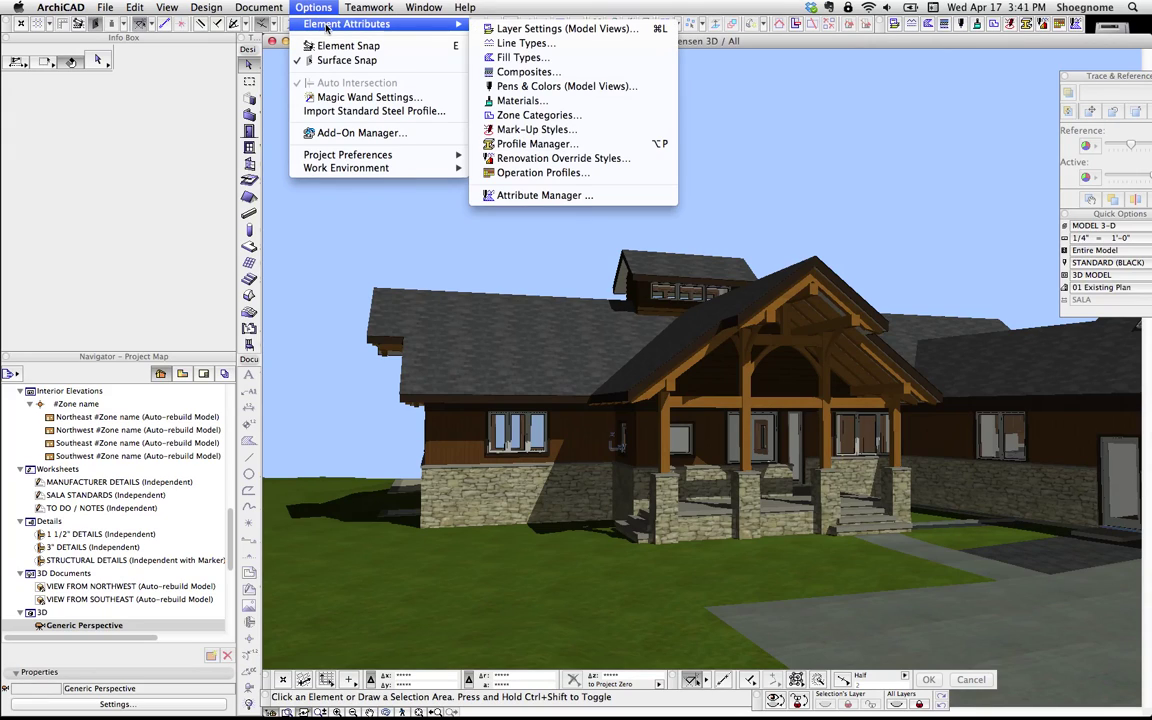
click(512, 100)
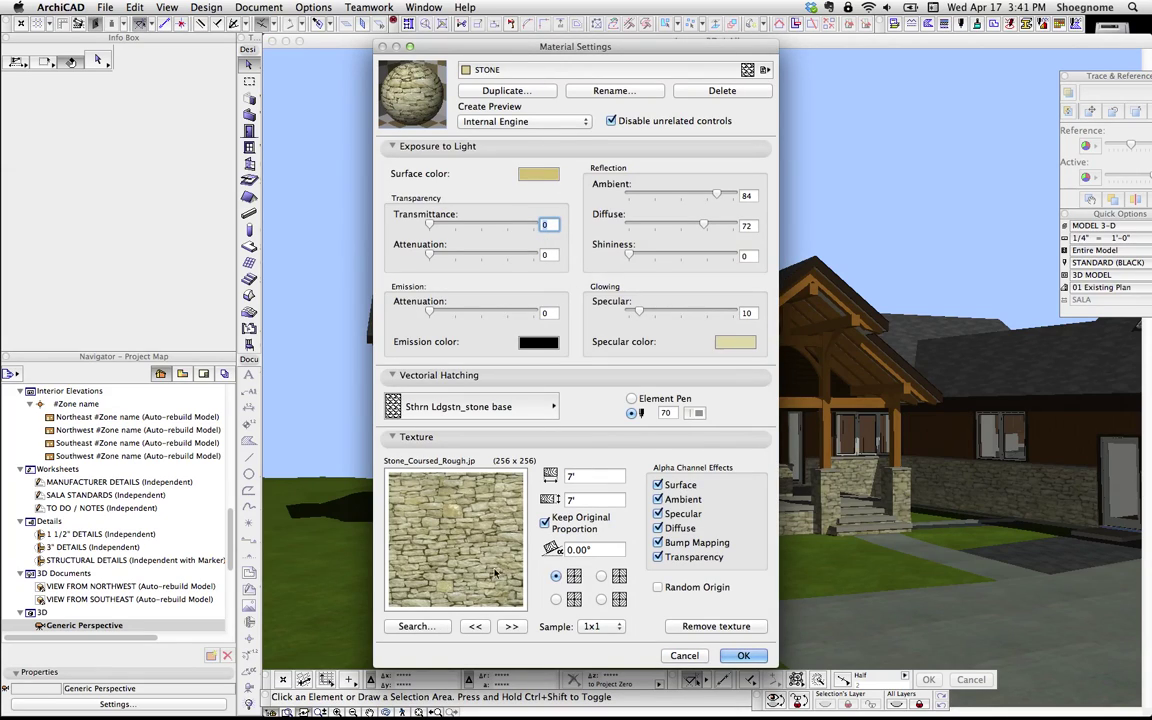
Browse the embedded and ArchiCAD 15 Custom Library texture folders in Load Image from Library.
click(418, 628)
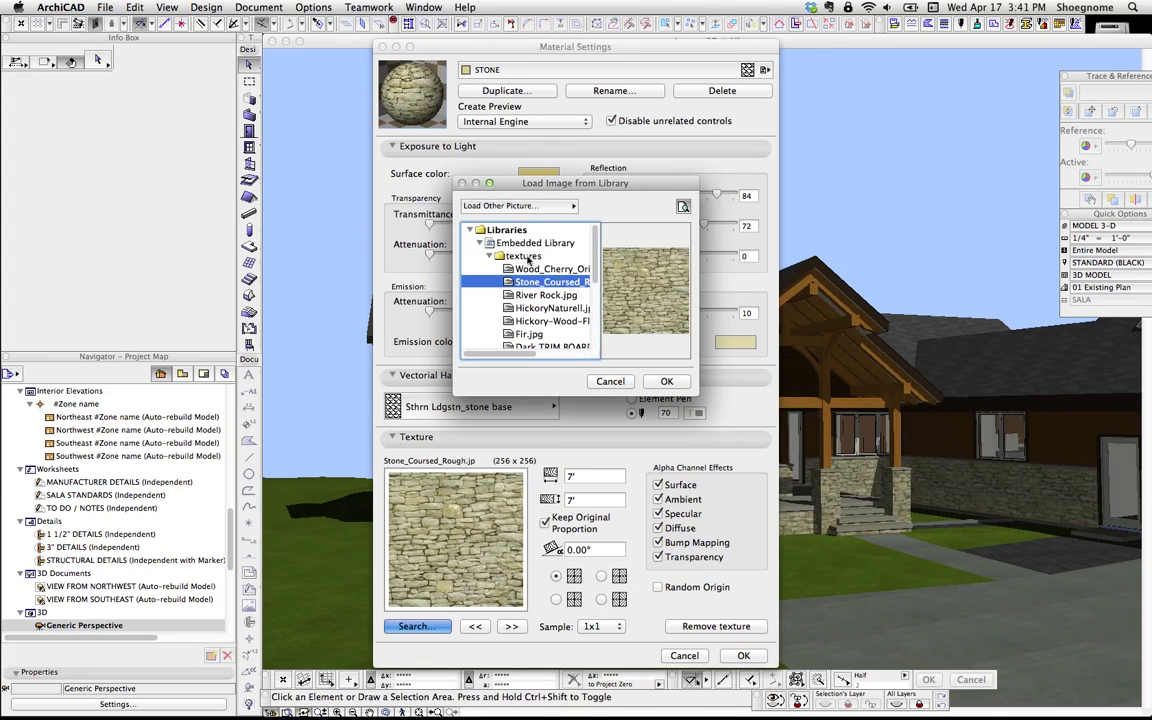
click(488, 258)
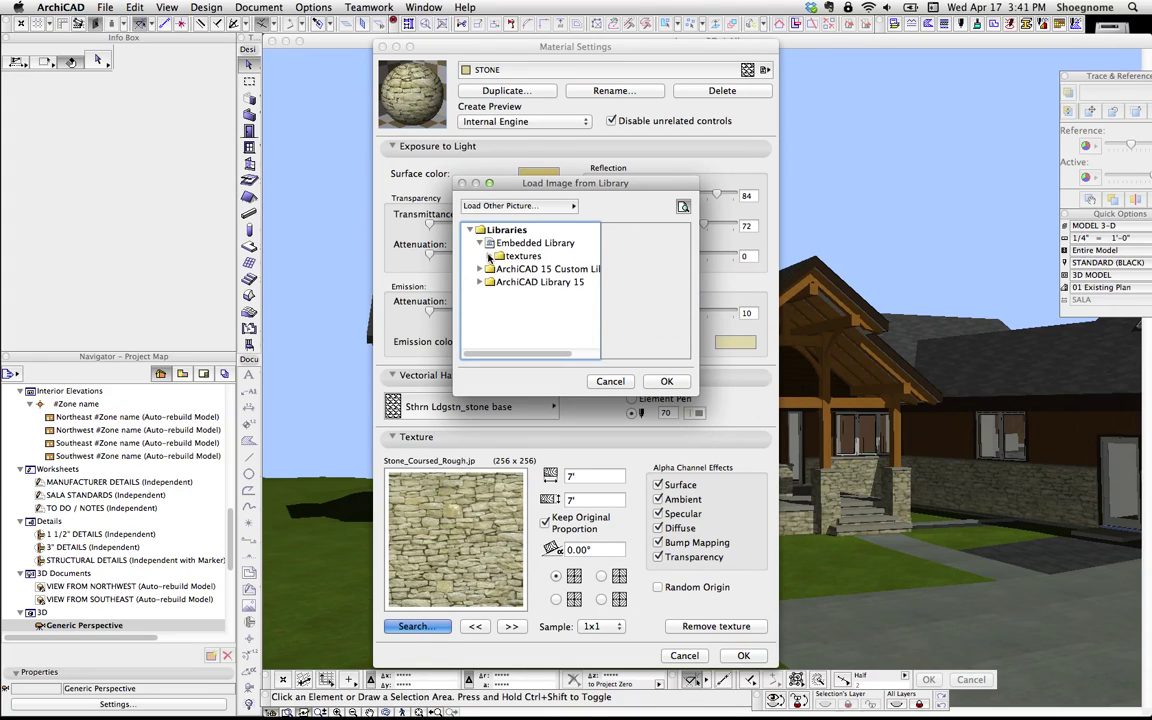
click(488, 257)
click(510, 207)
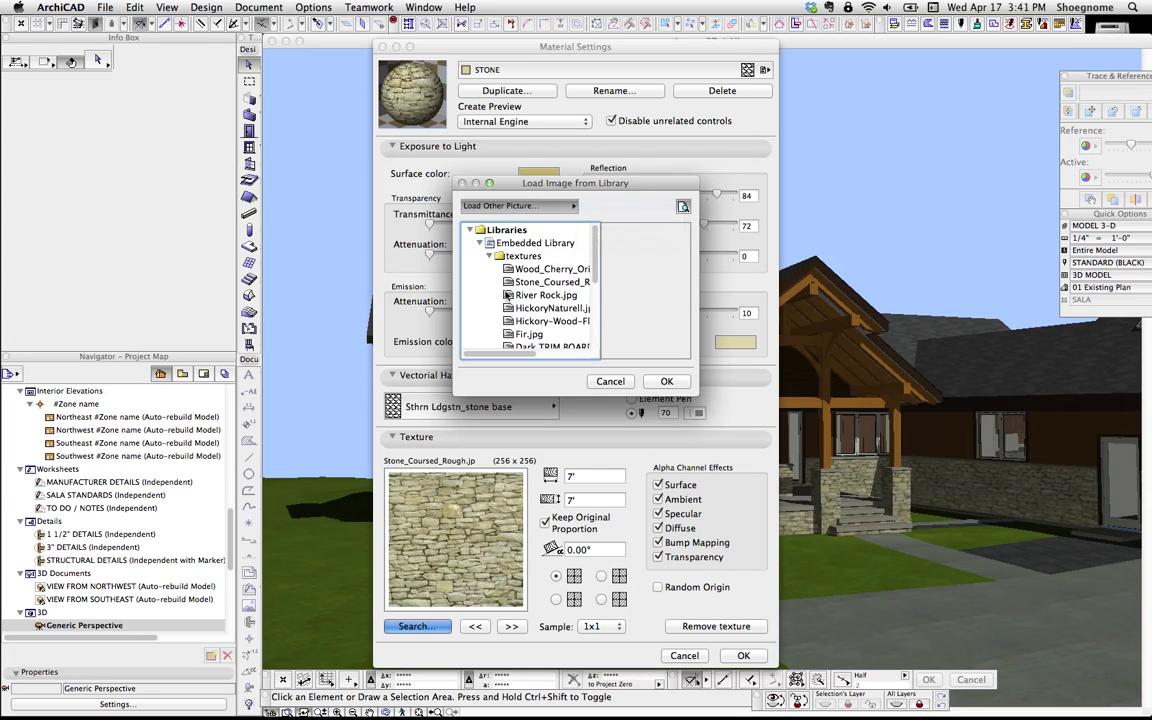
scroll(512, 254, down, 3)
scroll(512, 254, up, 3)
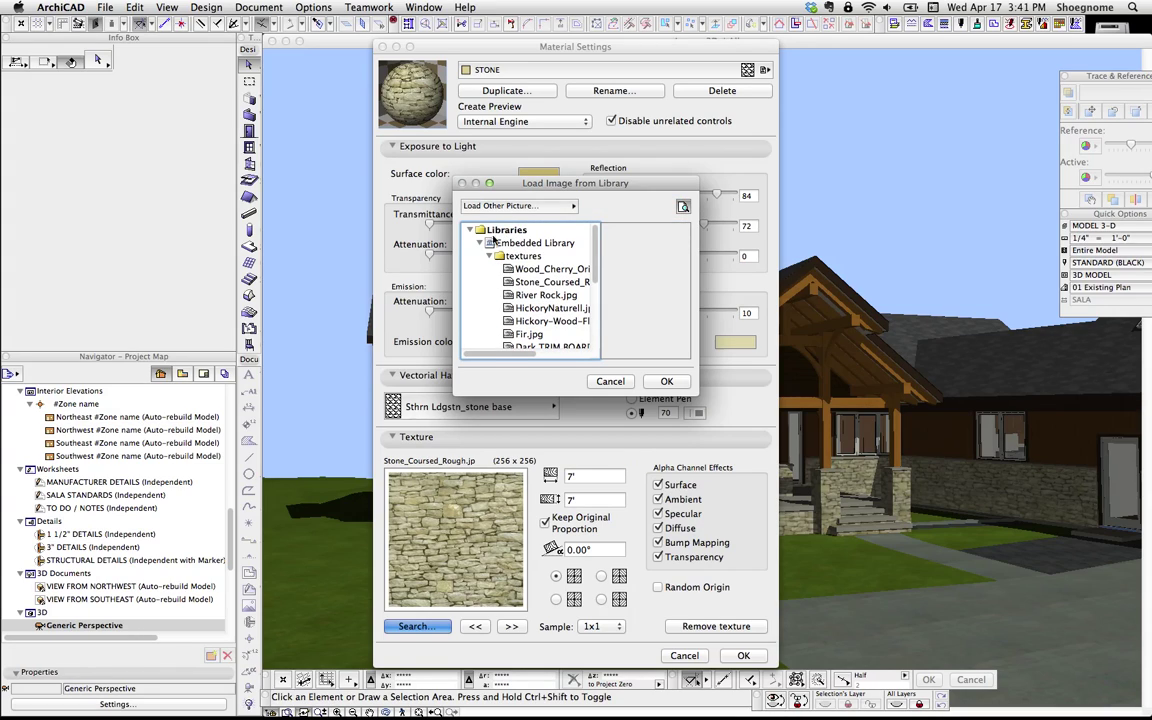
click(480, 245)
click(480, 269)
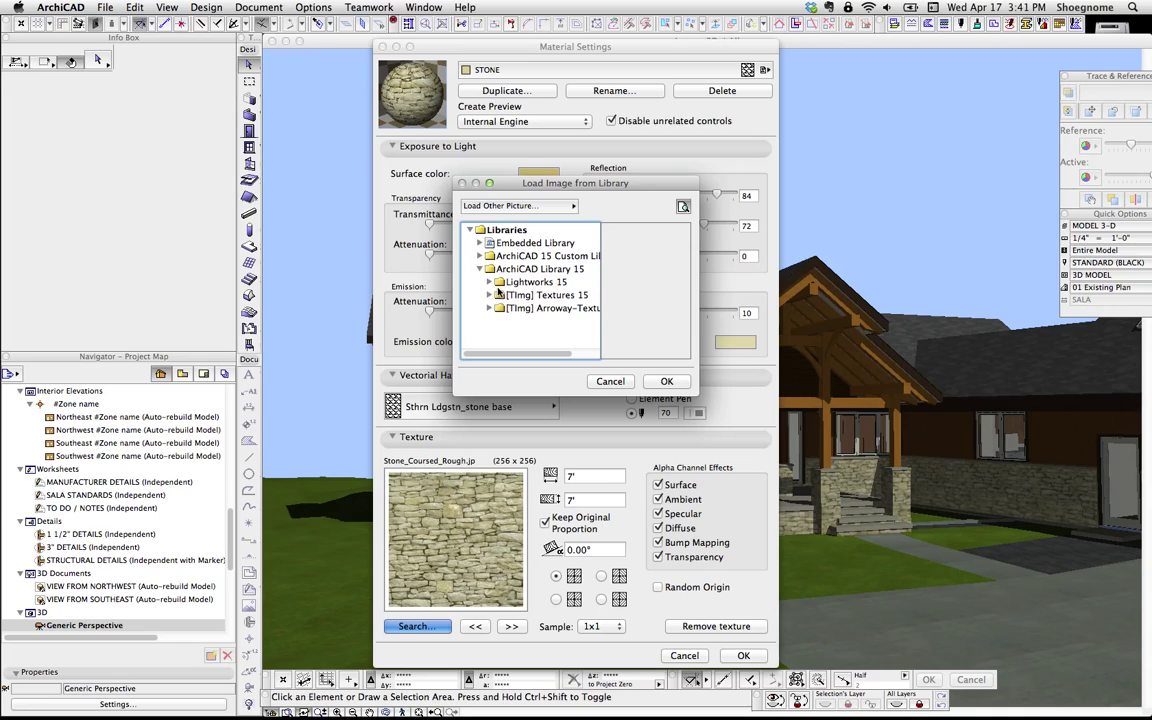
click(481, 257)
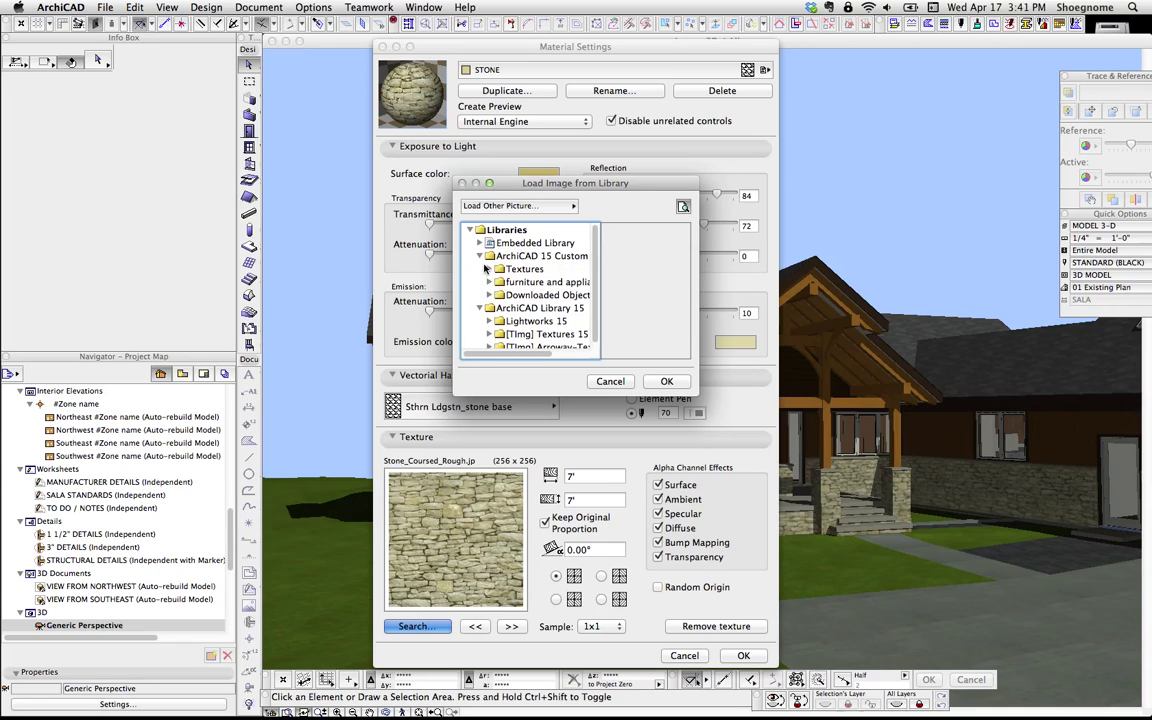
click(489, 269)
scroll(535, 300, down, 6)
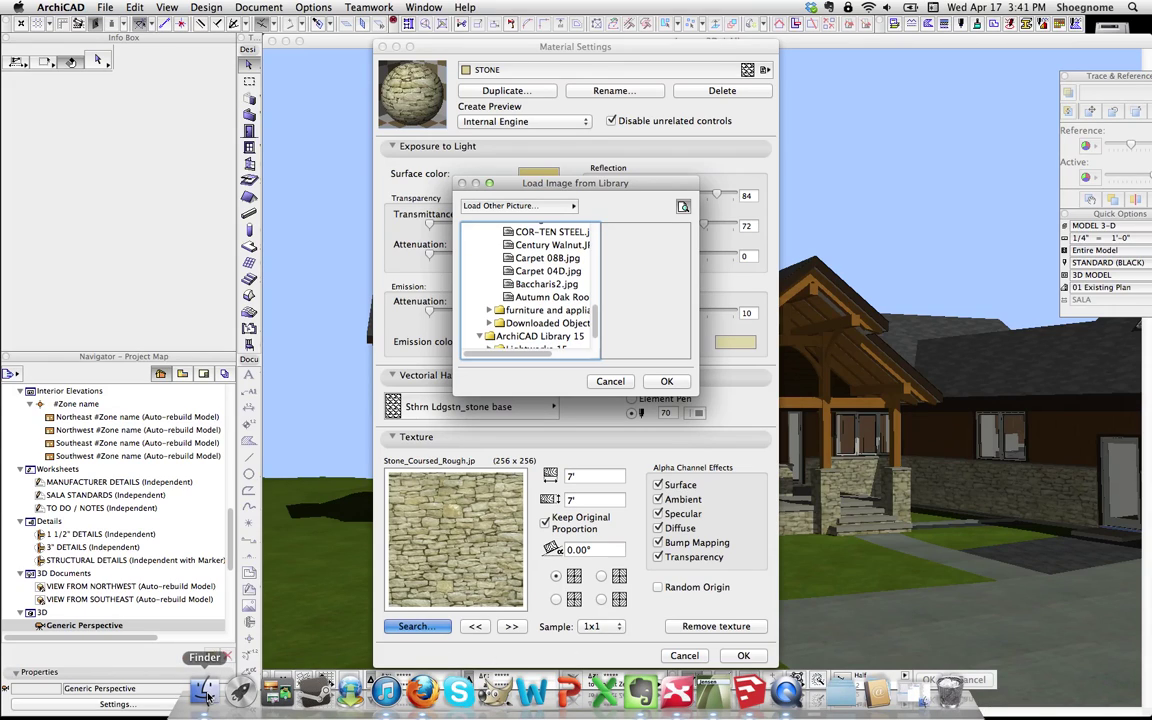
Choose Load Other Picture from File Dialog Box to pick a texture from disk.
click(540, 206)
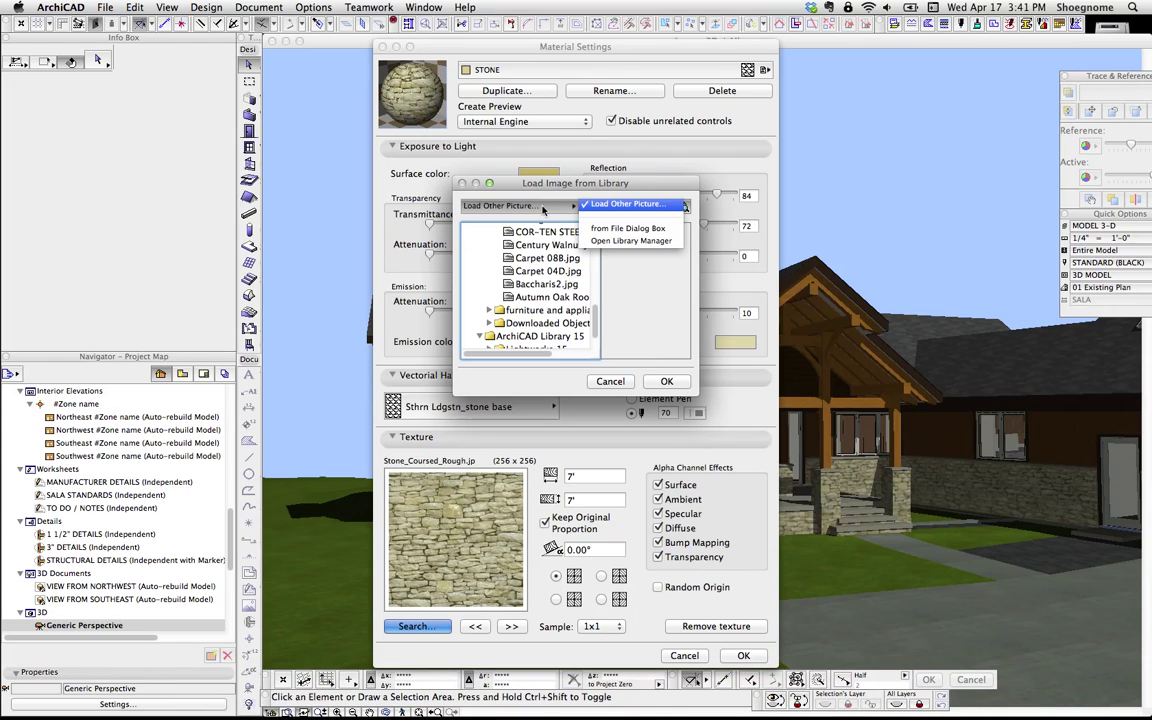
click(625, 331)
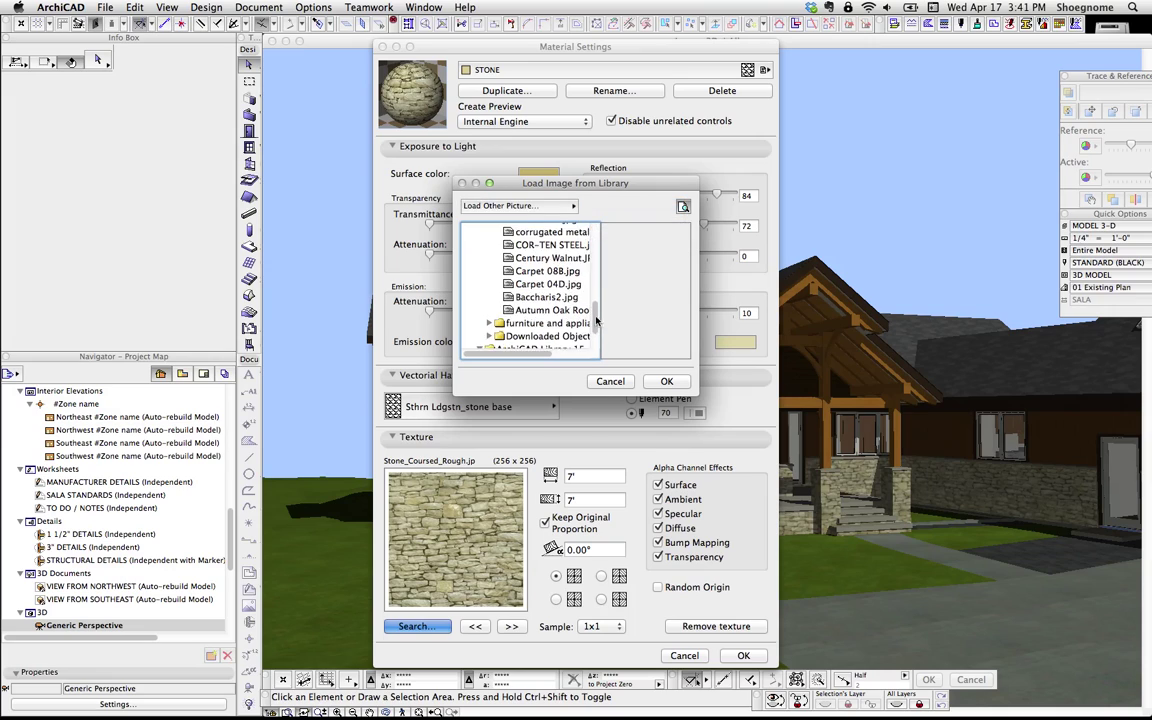
scroll(540, 290, up, 10)
click(481, 256)
click(573, 205)
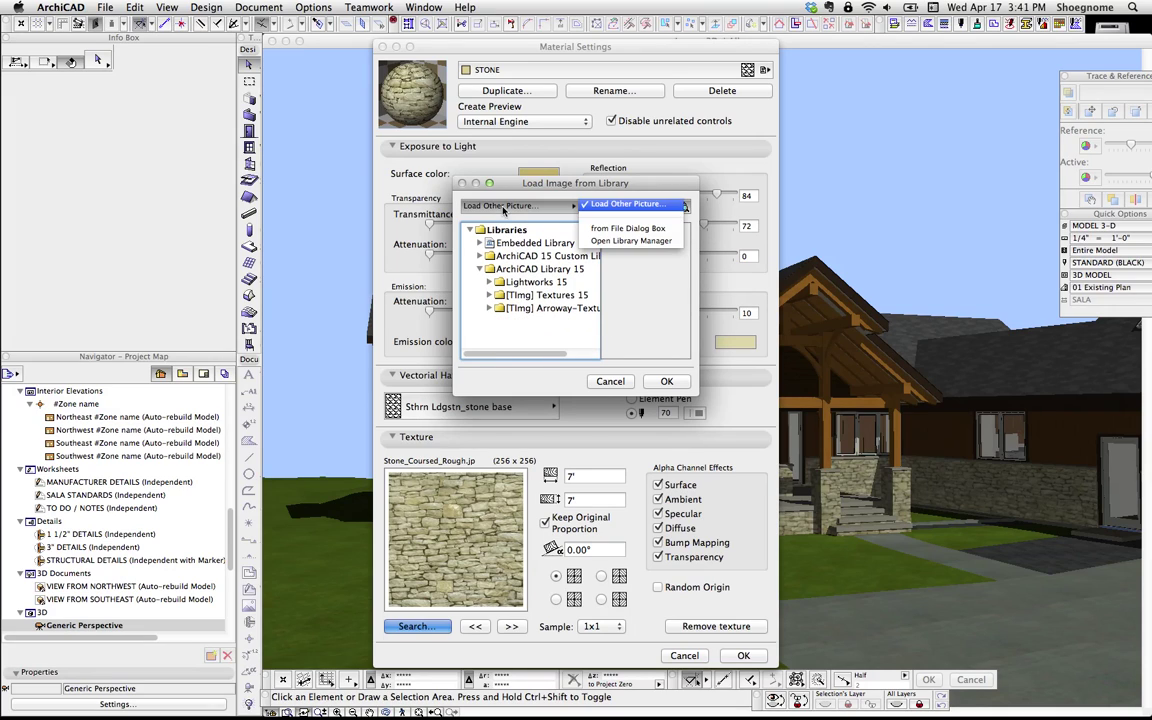
click(635, 230)
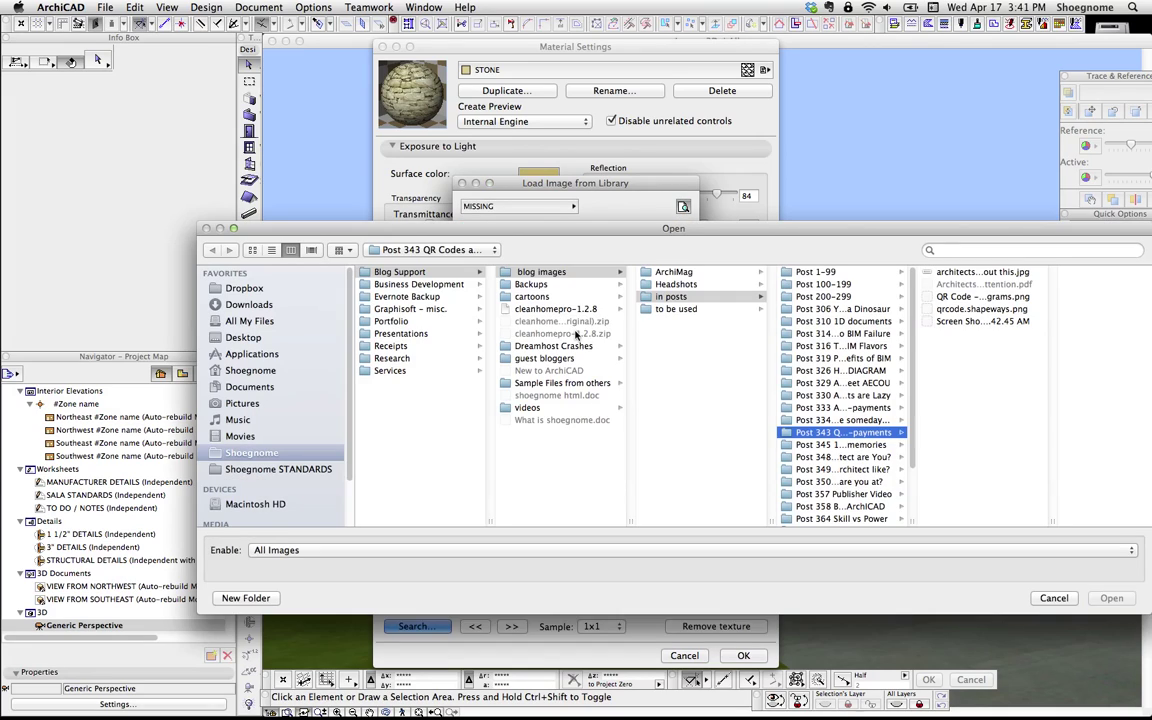
Load light-sketch-stone.jpg from the Desktop into the Embedded Library textures.
click(257, 338)
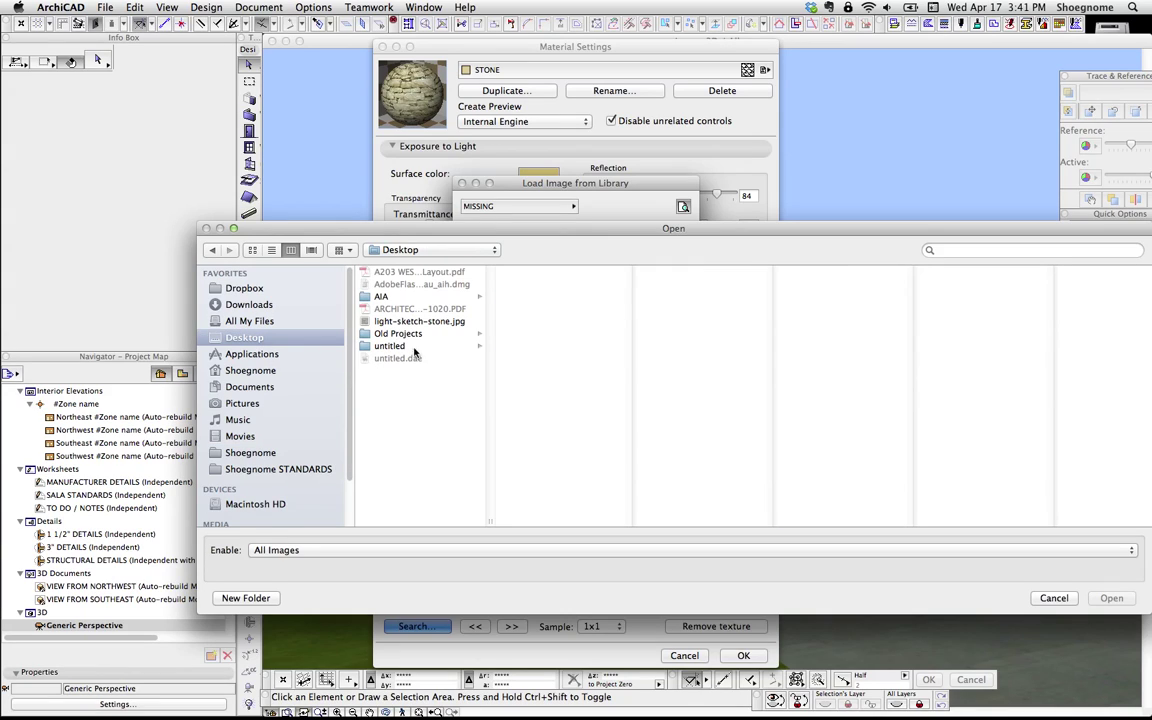
click(419, 321)
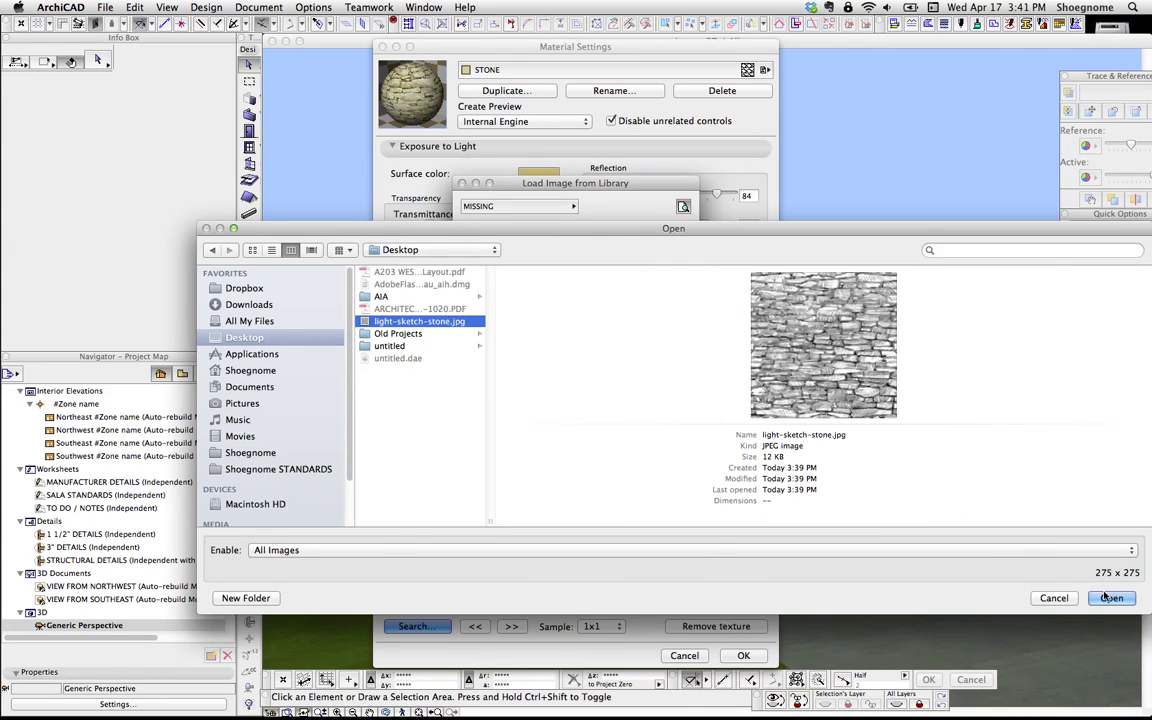
key(Return)
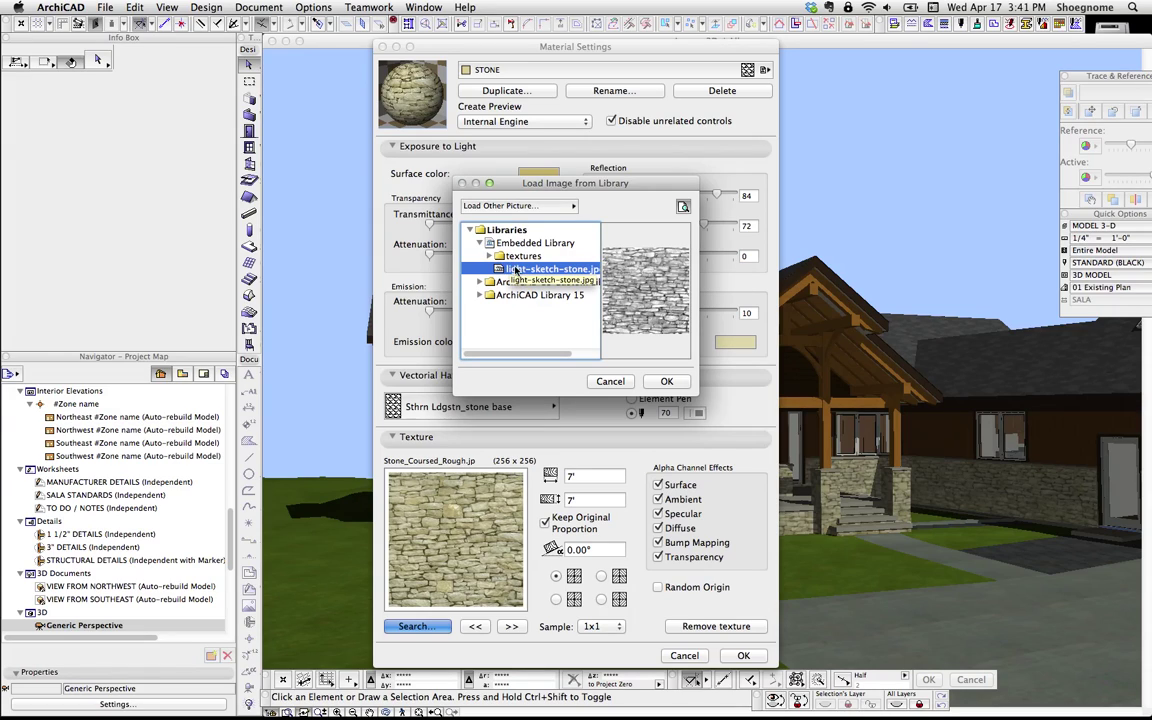
click(490, 256)
scroll(530, 300, down, 5)
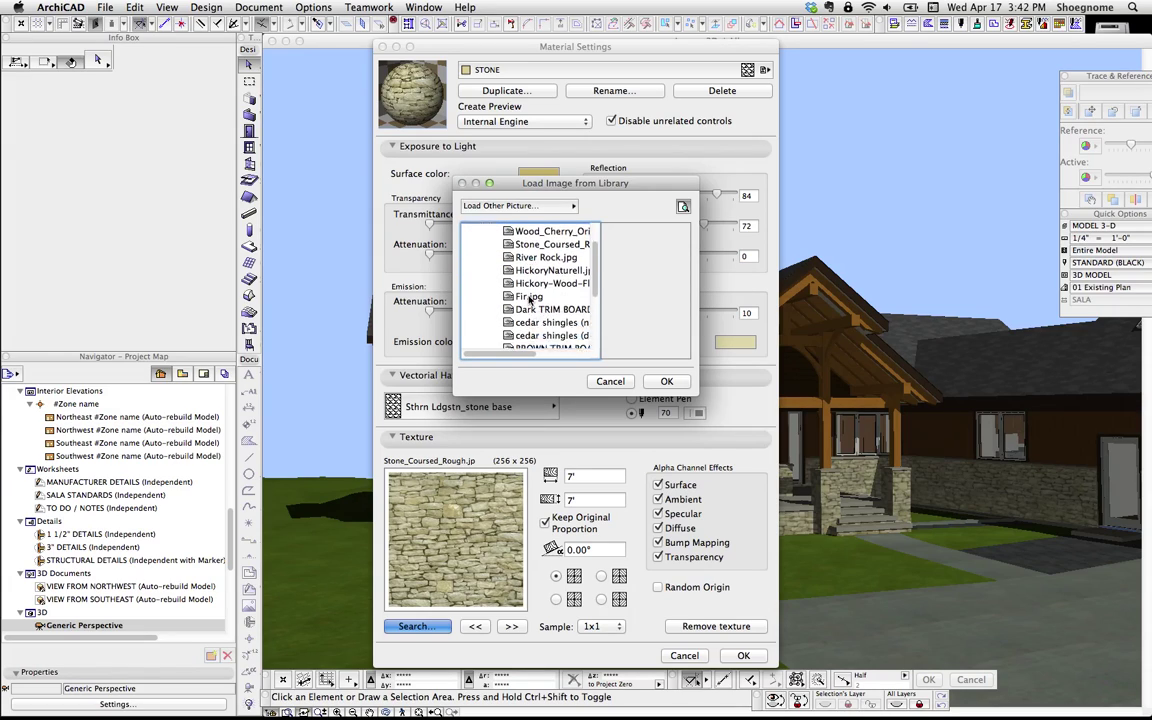
scroll(531, 314, up, 5)
click(489, 257)
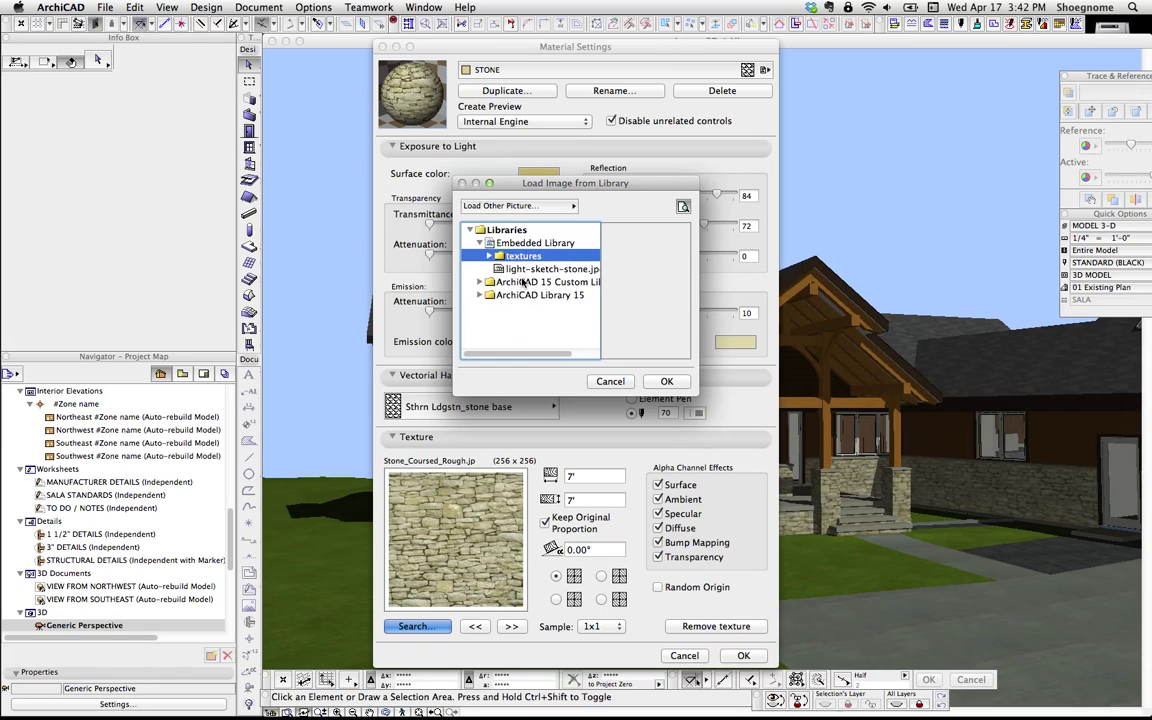
Select light-sketch-stone.jpg as the STONE texture and confirm Material Settings.
click(514, 268)
click(517, 257)
click(525, 268)
click(517, 257)
click(525, 268)
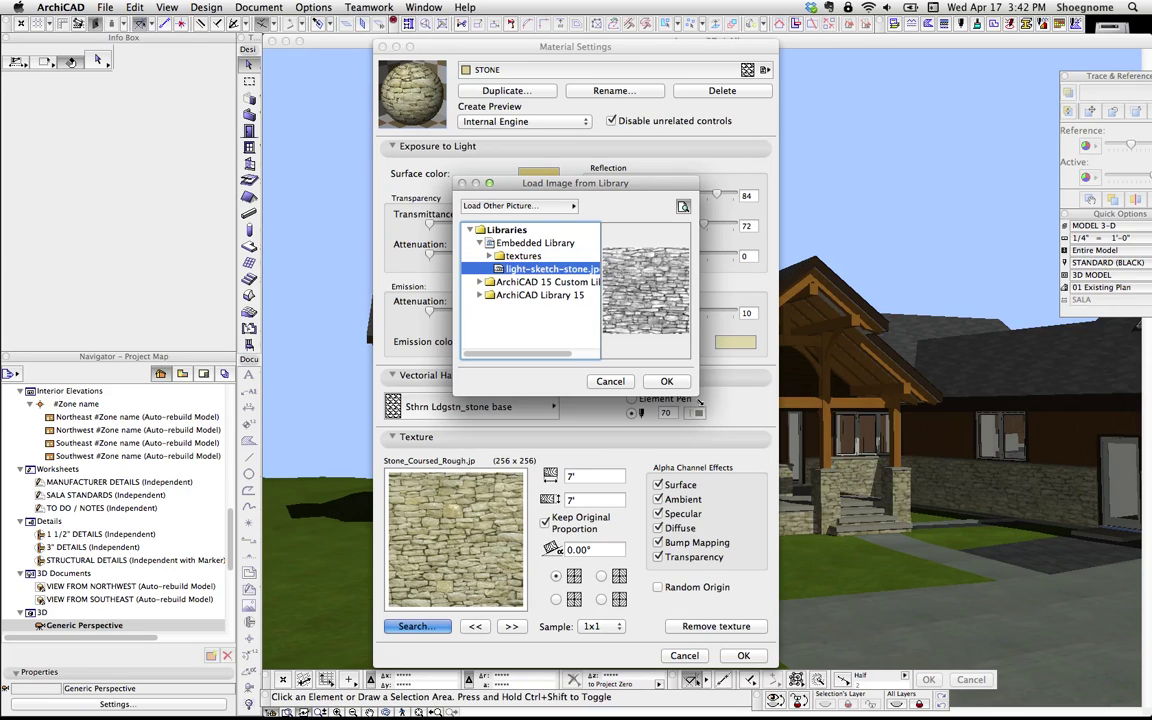
click(666, 381)
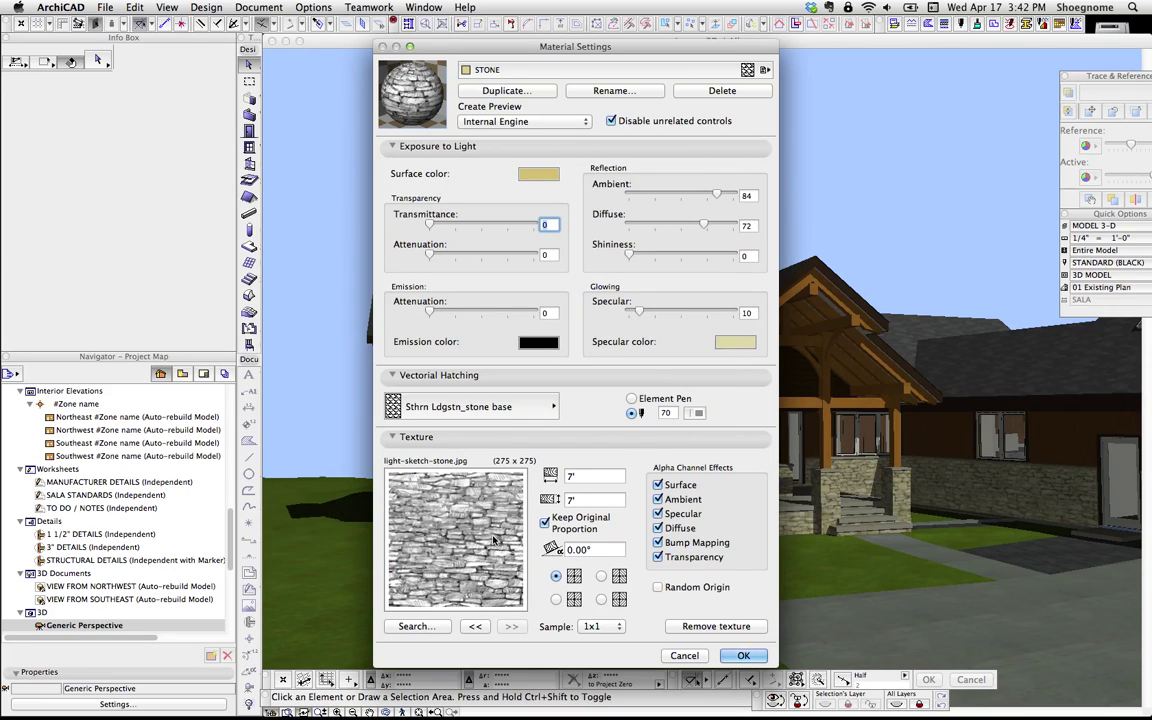
click(743, 655)
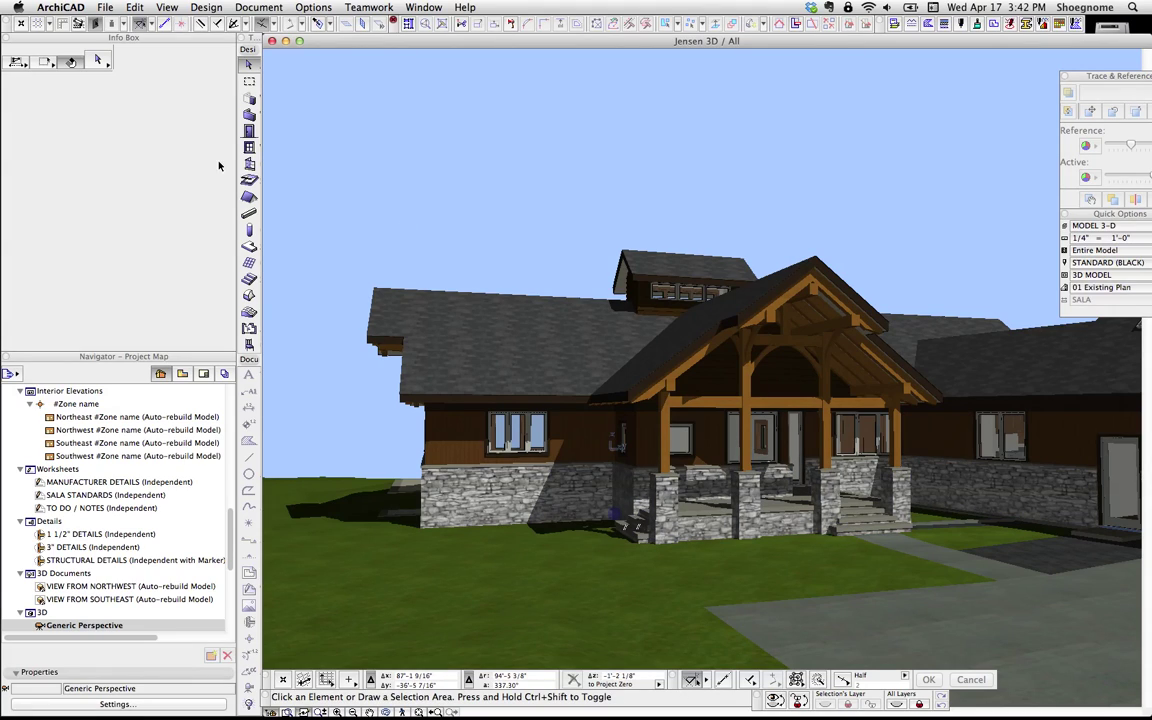
click(105, 8)
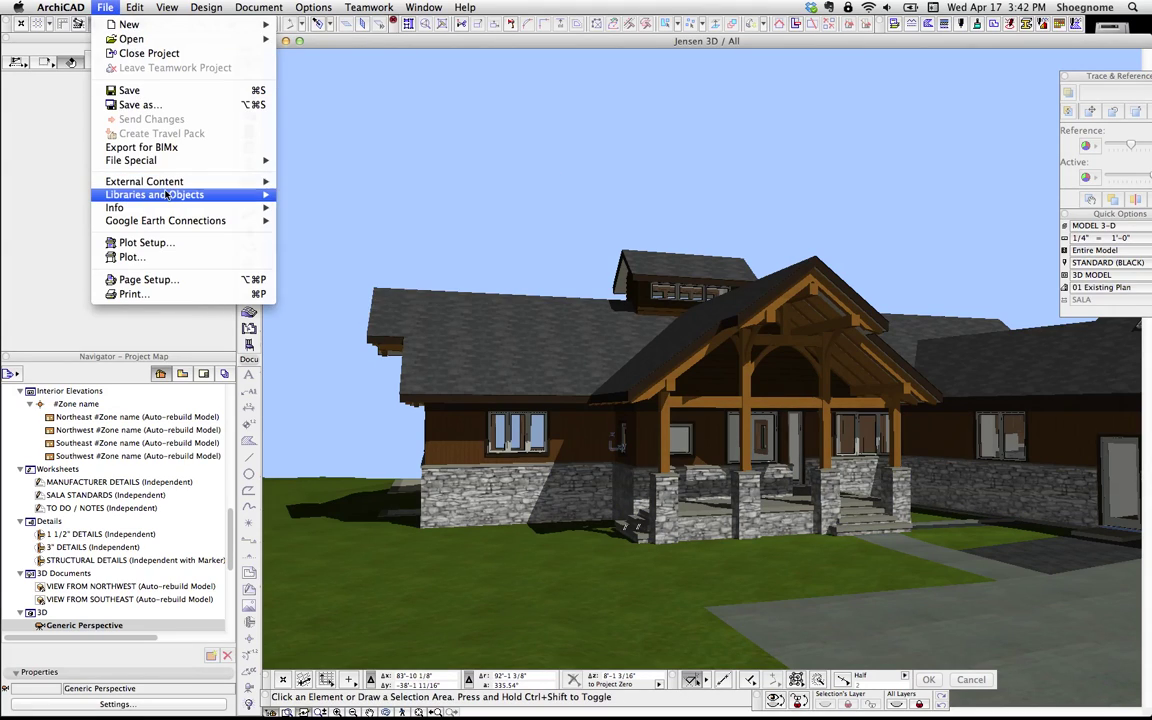
Move light-sketch-stone.jpg into the embedded library's textures folder in Library Manager.
mouse_move(167, 195)
click(300, 192)
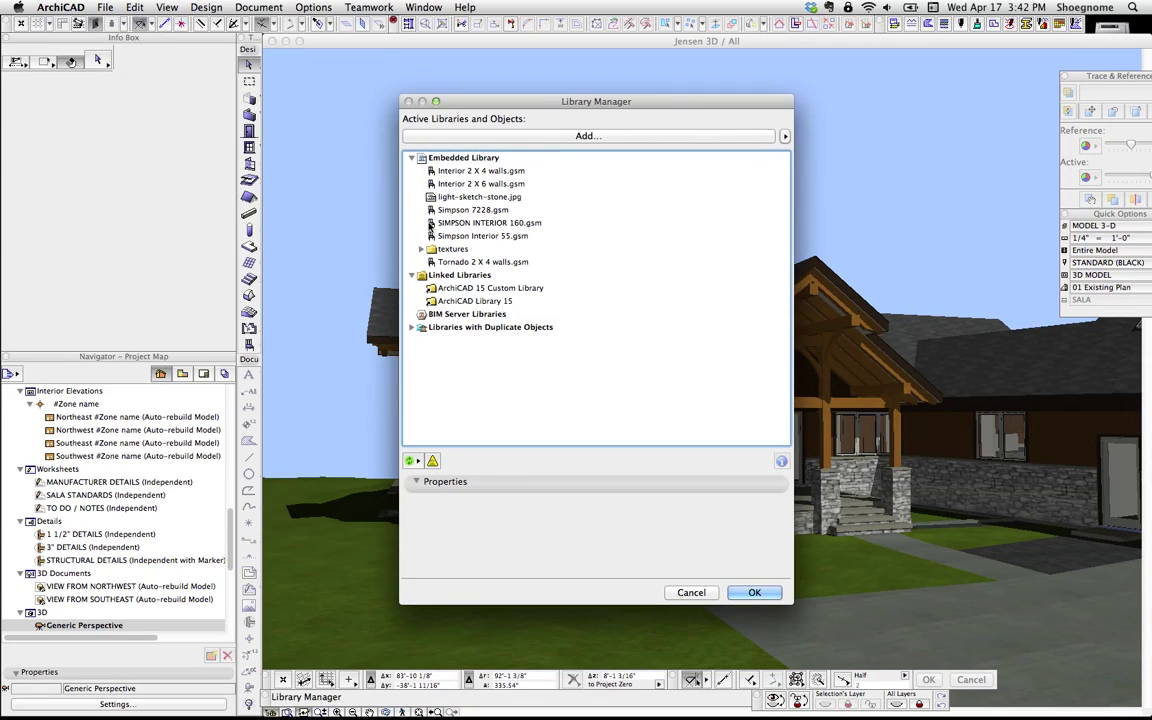
mouse_move(440, 197)
mouse_down()
mouse_move(420, 184)
mouse_move(449, 252)
mouse_up()
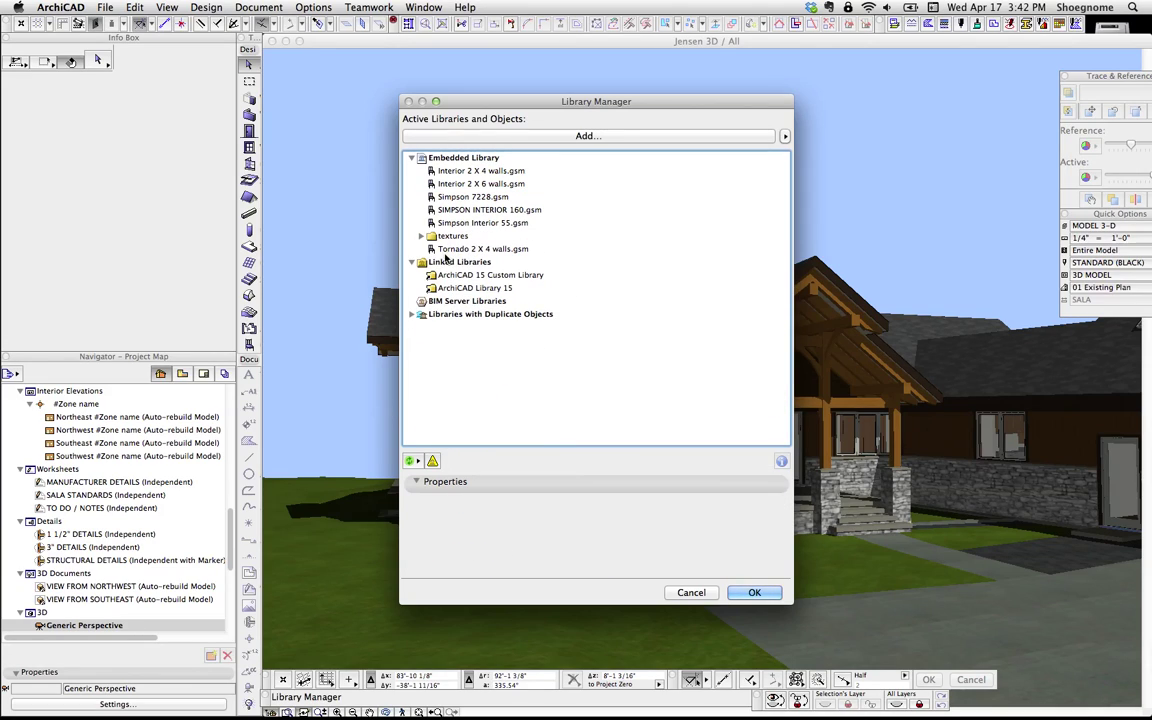
Create a 'door panels' folder, move the Interior and Simpson door objects into it, and confirm.
click(416, 156)
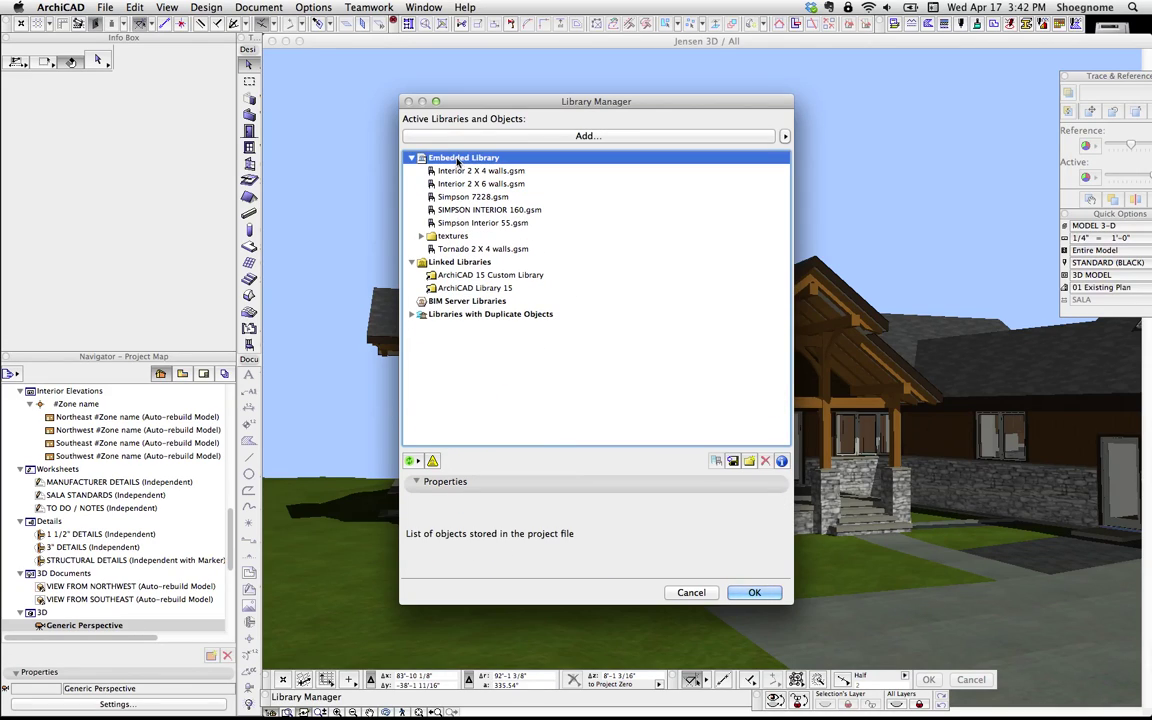
click(749, 461)
text(door)
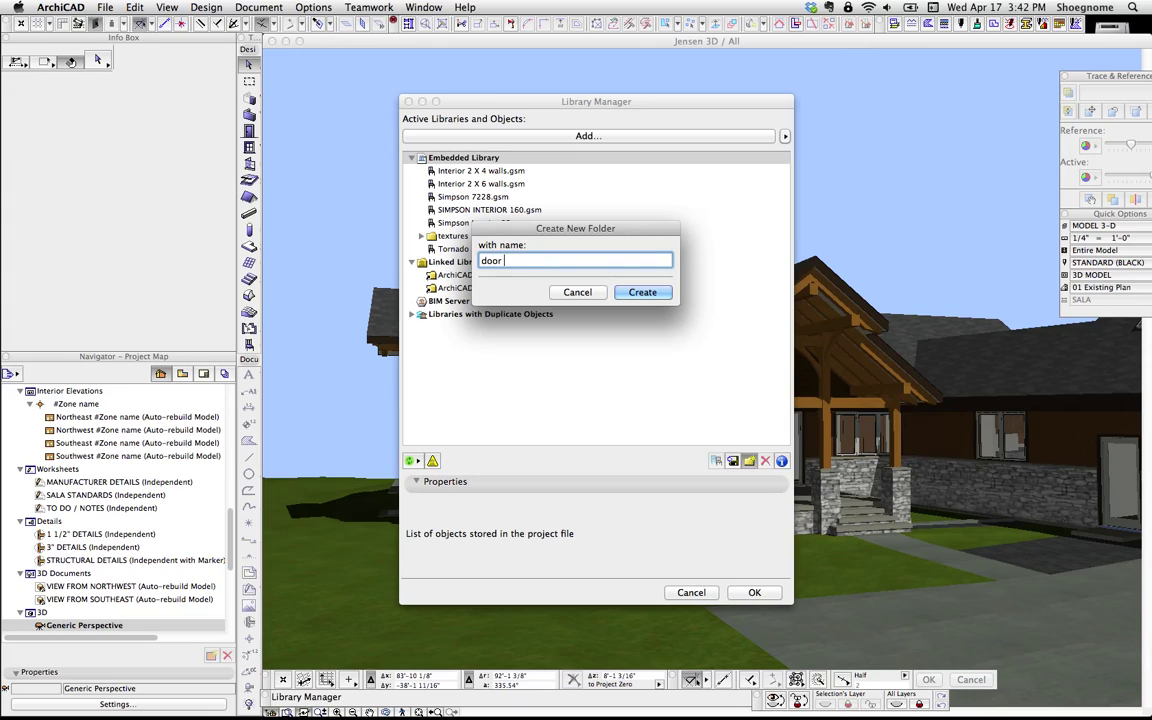
text( panels)
key(Return)
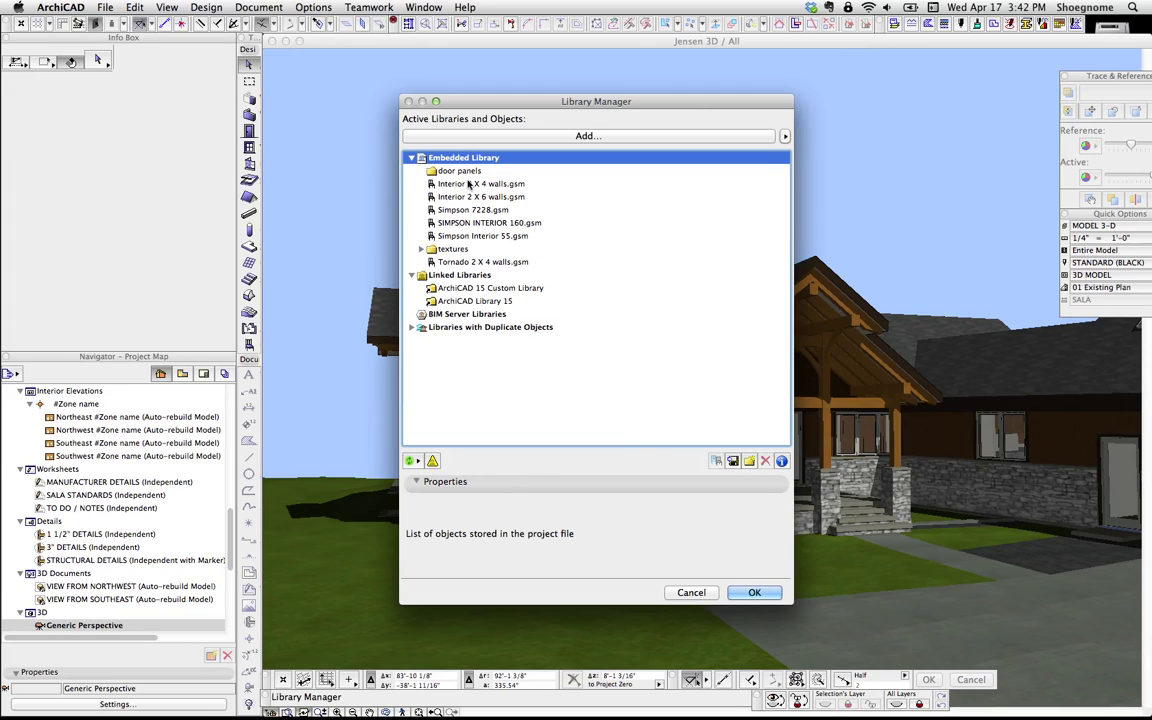
mouse_move(467, 183)
mouse_down()
mouse_move(470, 210)
mouse_move(463, 175)
mouse_up()
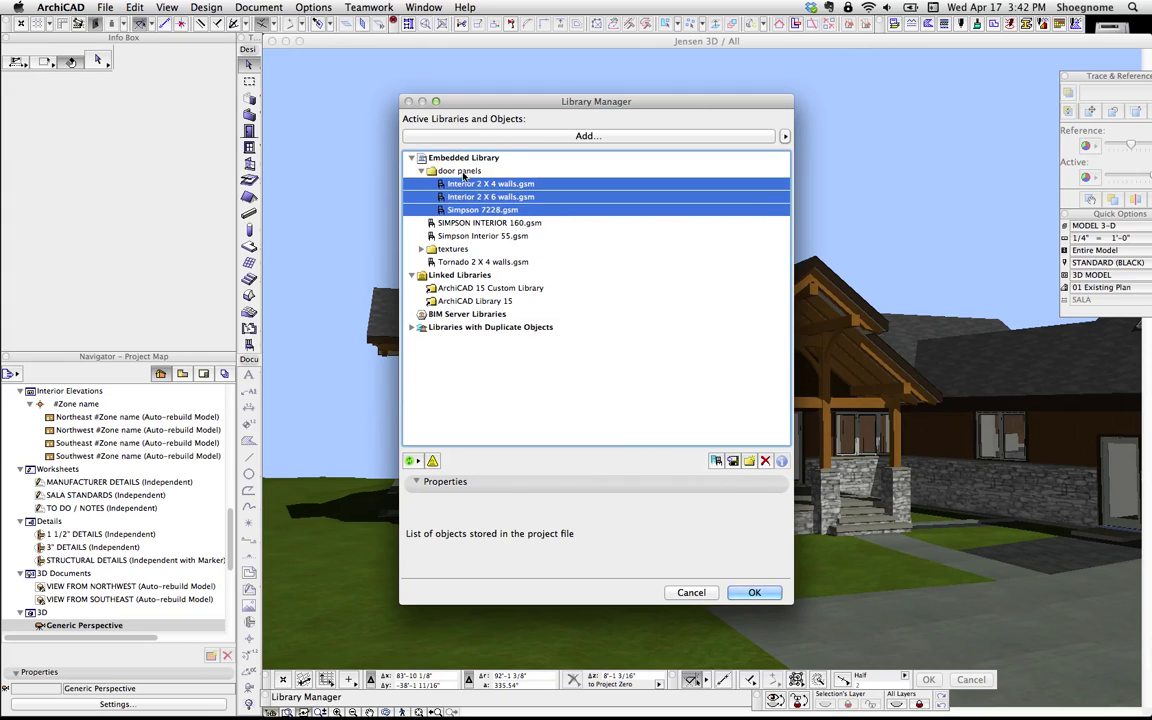
drag(470, 222, 463, 175)
click(421, 171)
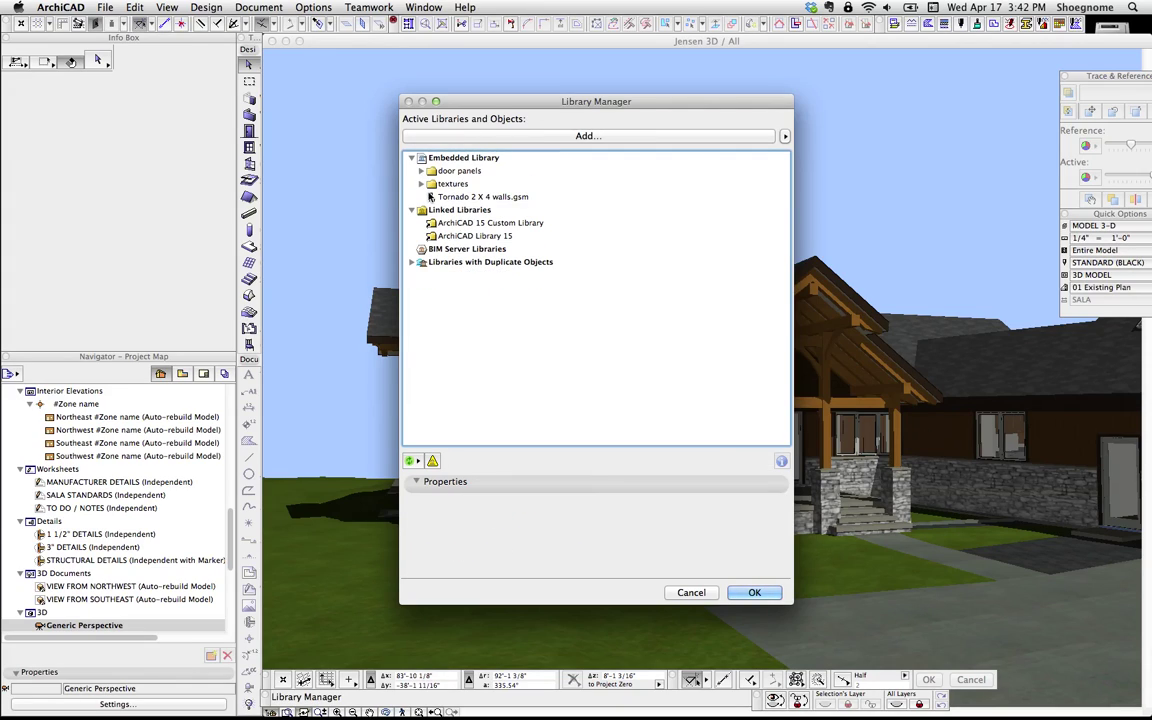
click(748, 593)
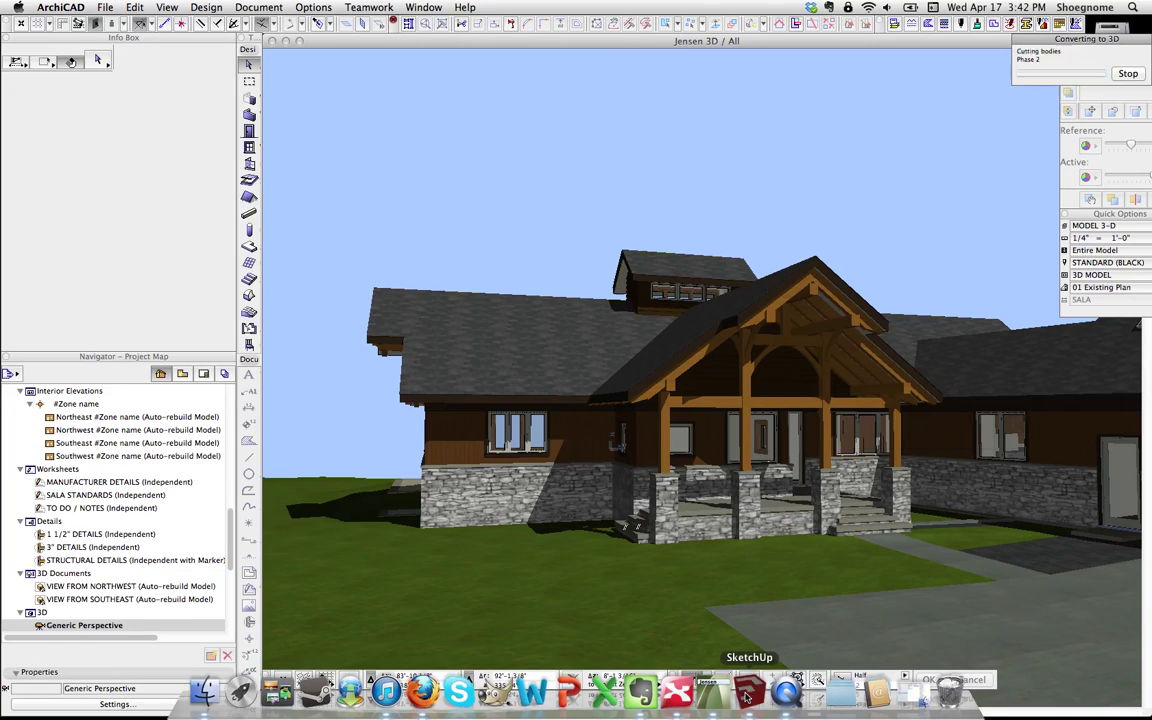
In SketchUp, paint the stone box's top face with the light striped Sketchy plank texture.
click(746, 693)
click(924, 285)
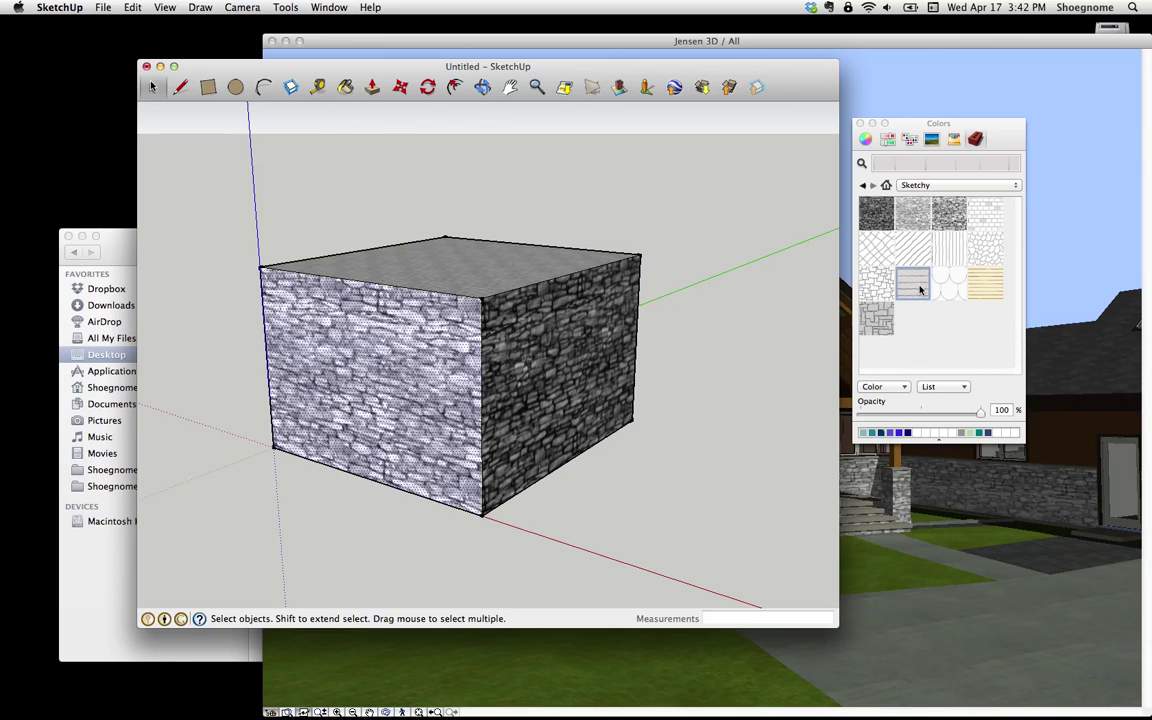
key(super)
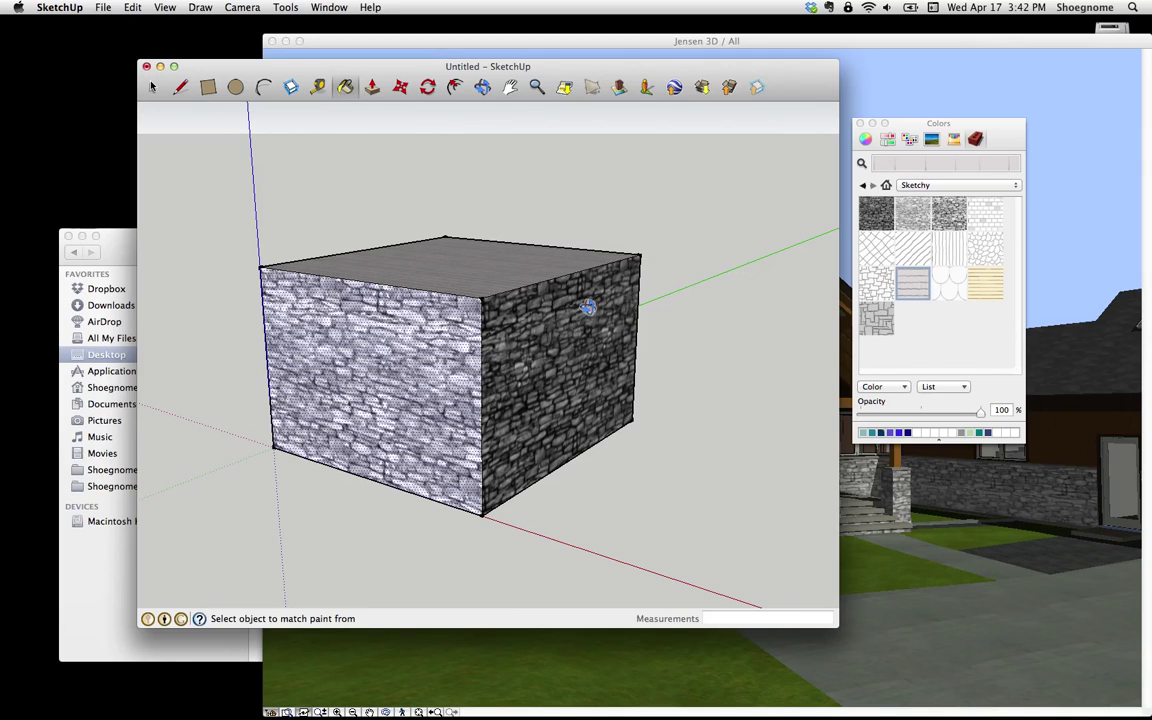
click(560, 275)
middle_drag(560, 275, 520, 420)
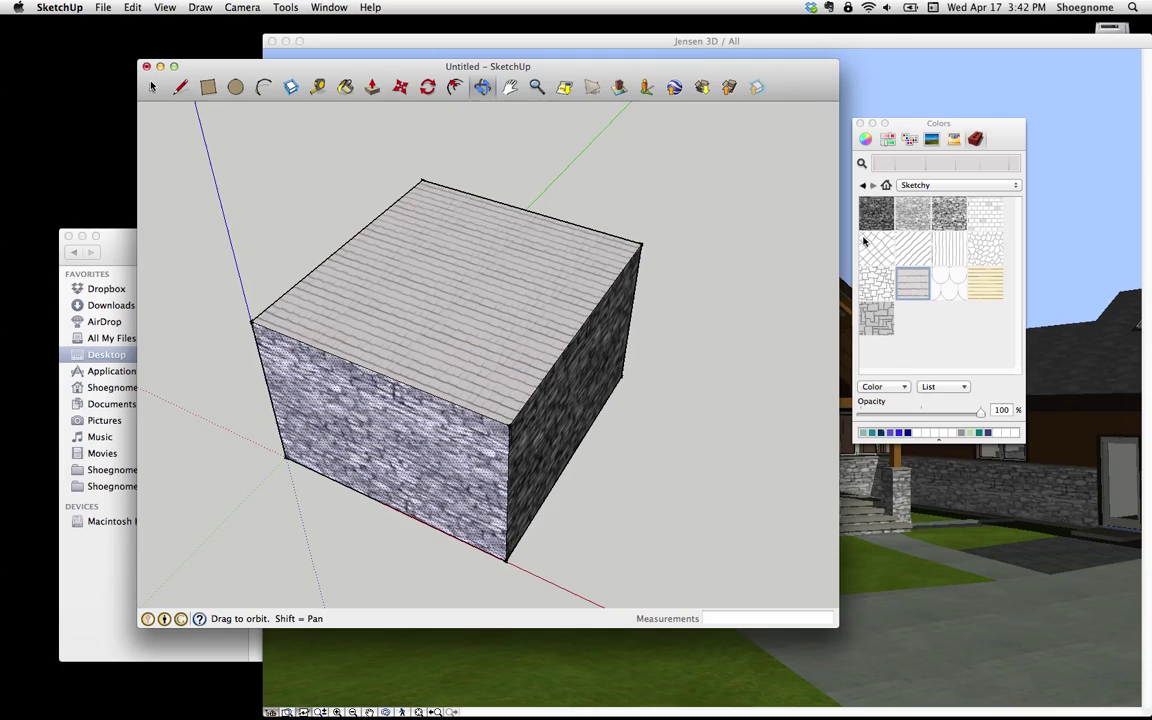
click(985, 213)
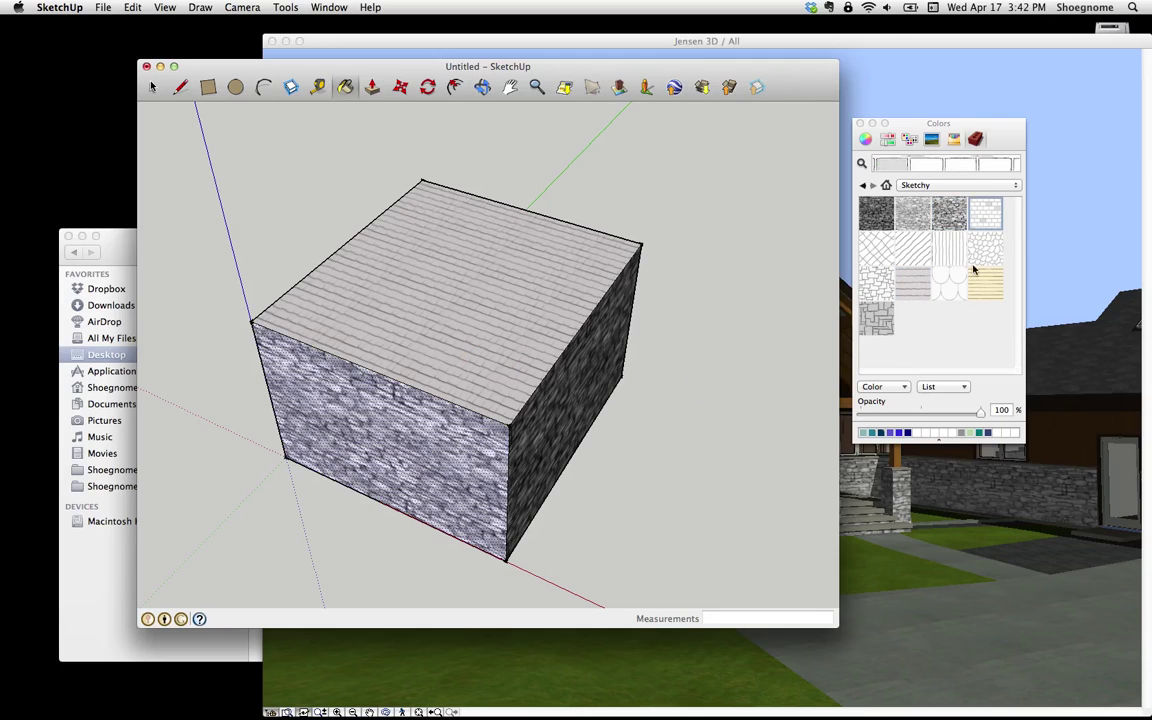